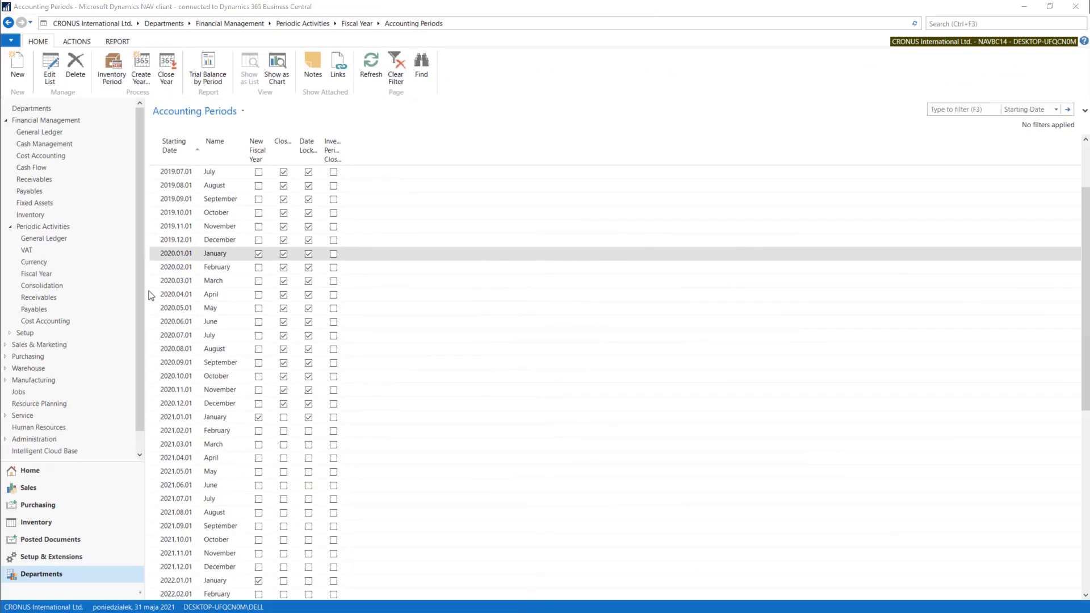
# Select the twelve 2020 accounting periods, 2020.01.01 through 2020.12.01, in Accounting Periods.
pyautogui.moveTo(154, 253); pyautogui.dragTo(153, 403)
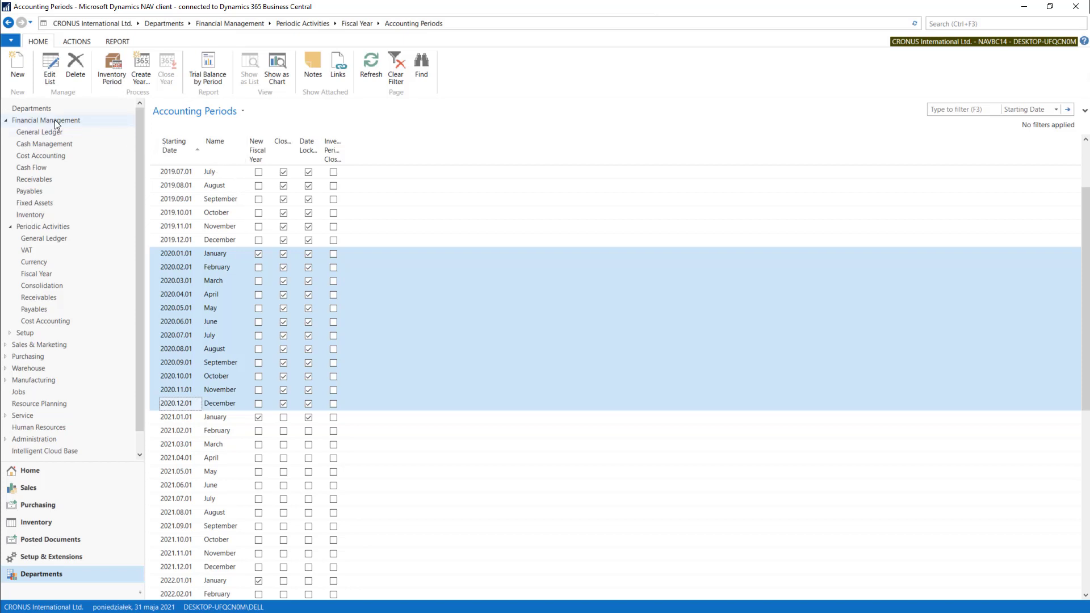
# Open the Chart of Accounts and filter it to Income/Balance = Income Statement.
pyautogui.click(45, 133)
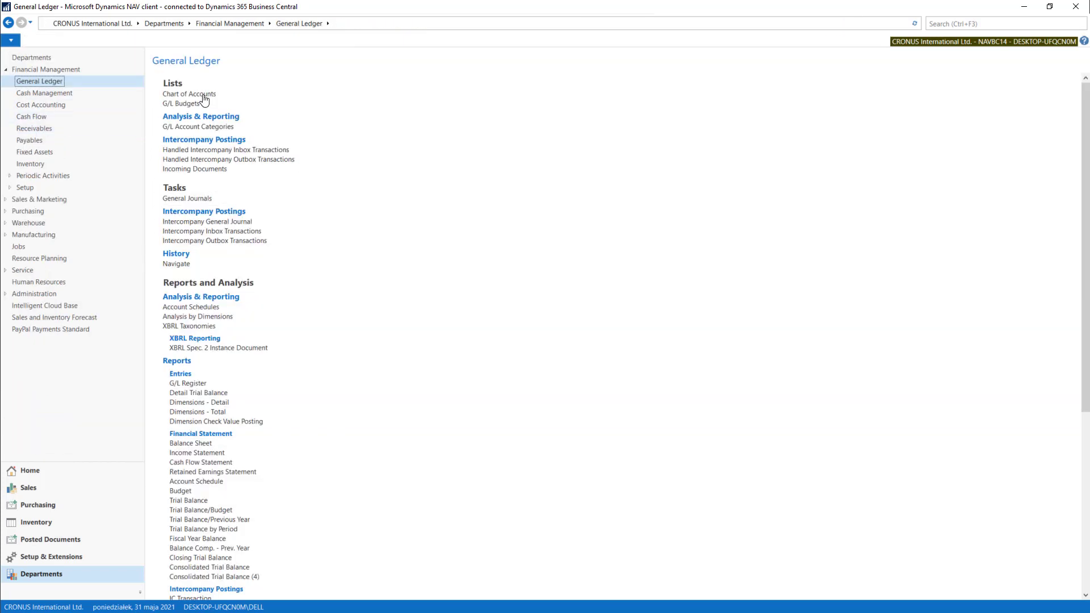
pyautogui.click(202, 95)
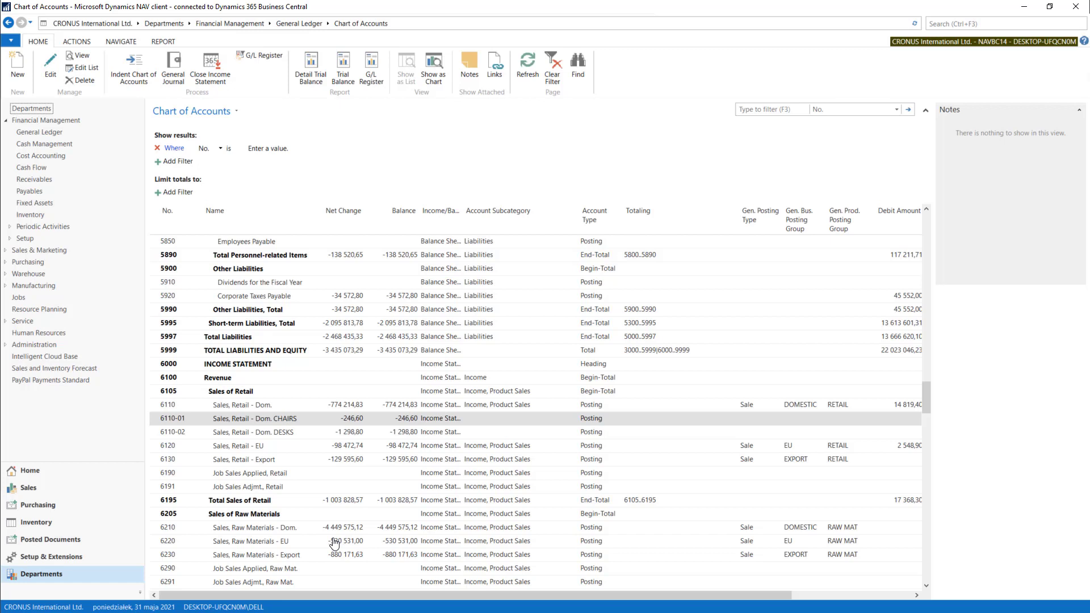
pyautogui.click(220, 149)
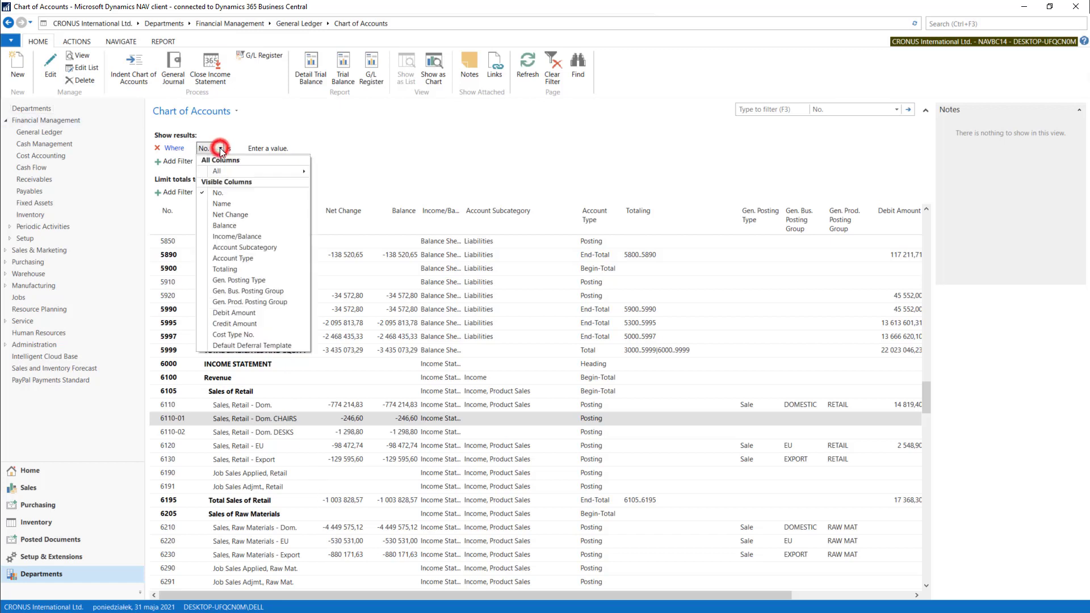
pyautogui.click(238, 236)
pyautogui.click(313, 148)
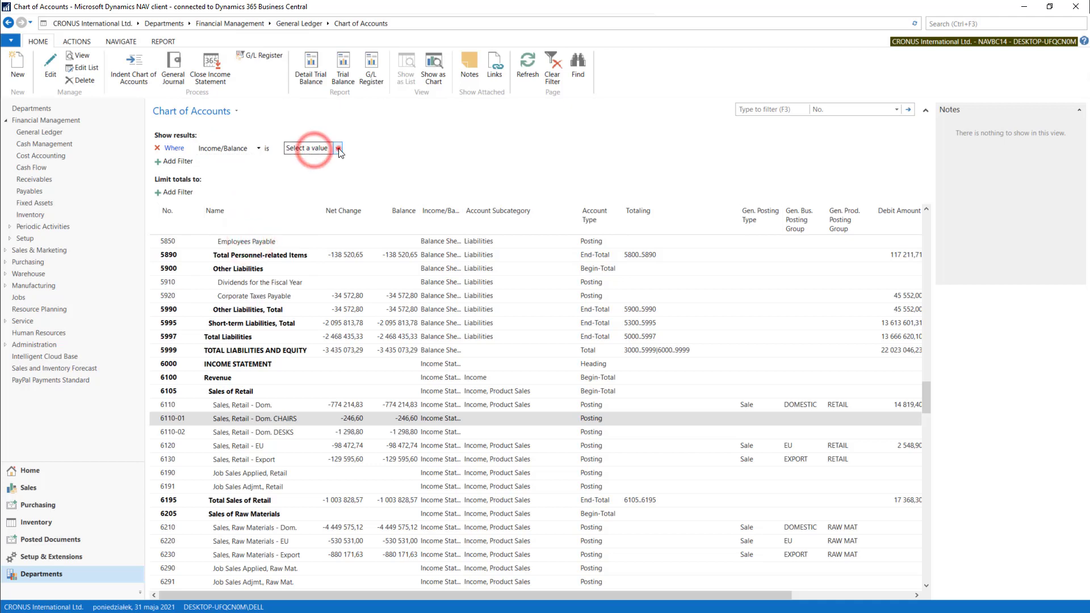
pyautogui.click(338, 148)
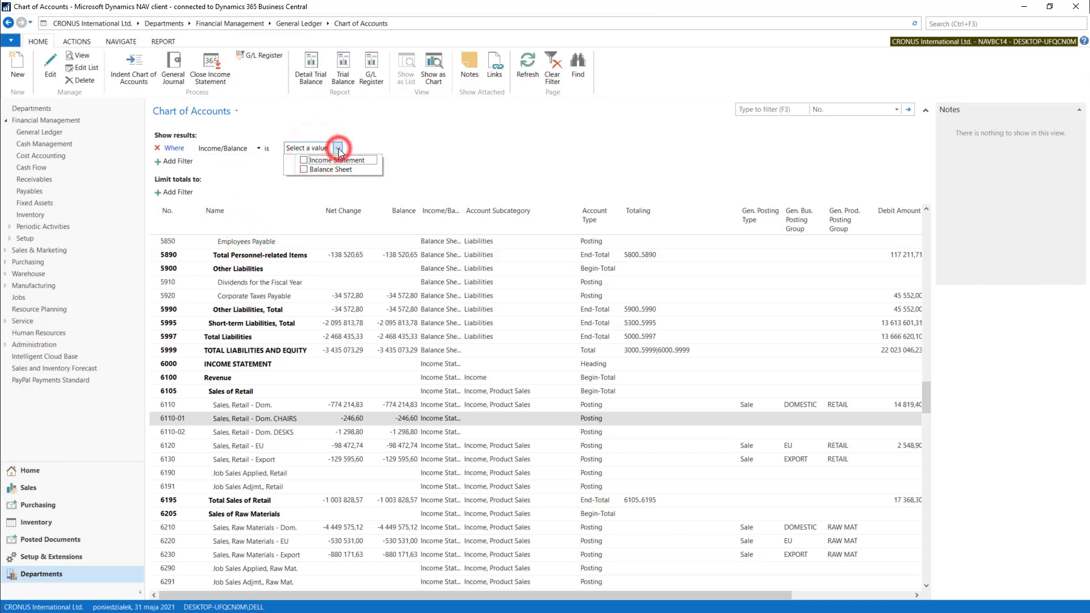
pyautogui.click(305, 161)
# Add an Account Type = Posting filter and a new totals-limit filter row.
pyautogui.click(180, 161)
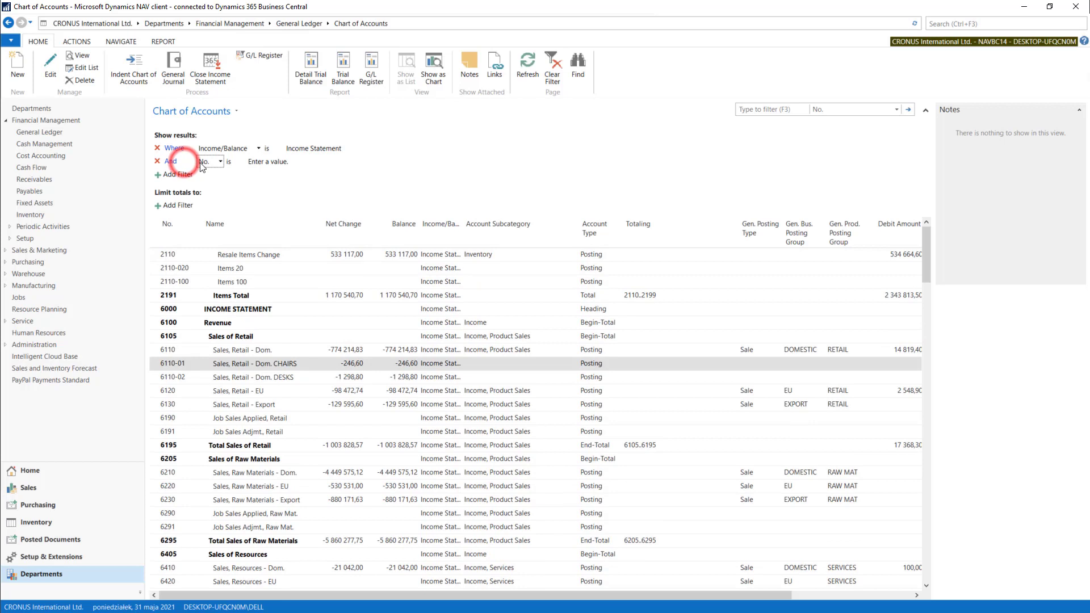
pyautogui.click(205, 161)
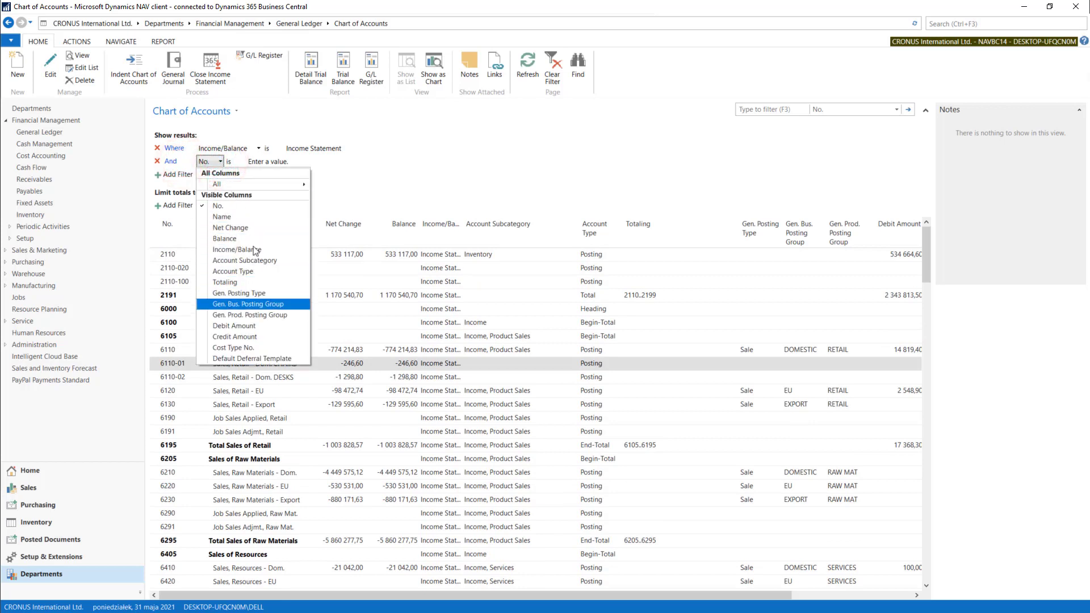
pyautogui.click(260, 271)
pyautogui.click(328, 162)
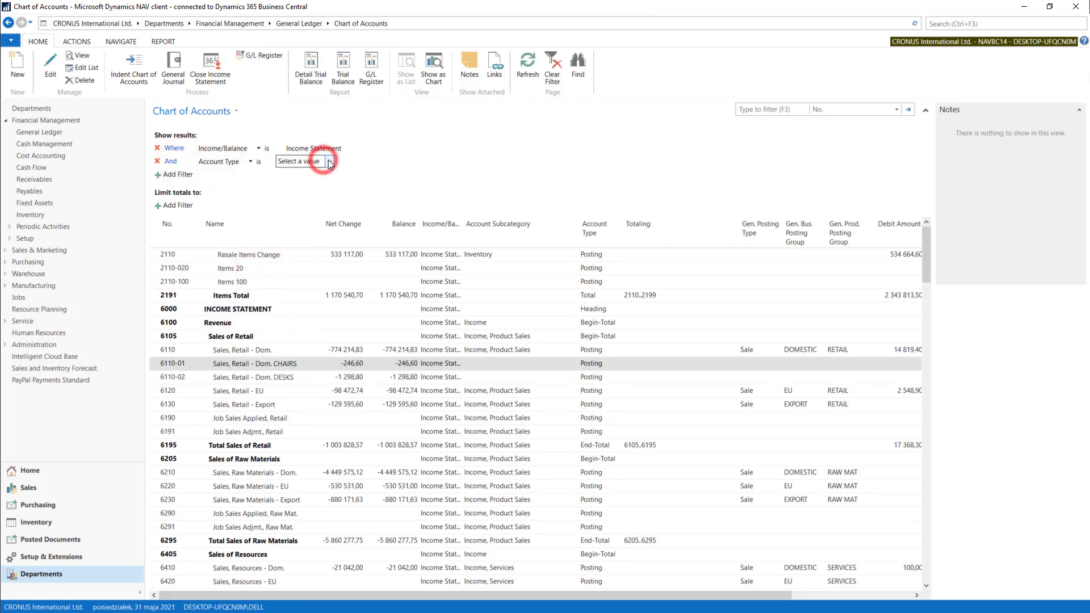
pyautogui.click(296, 173)
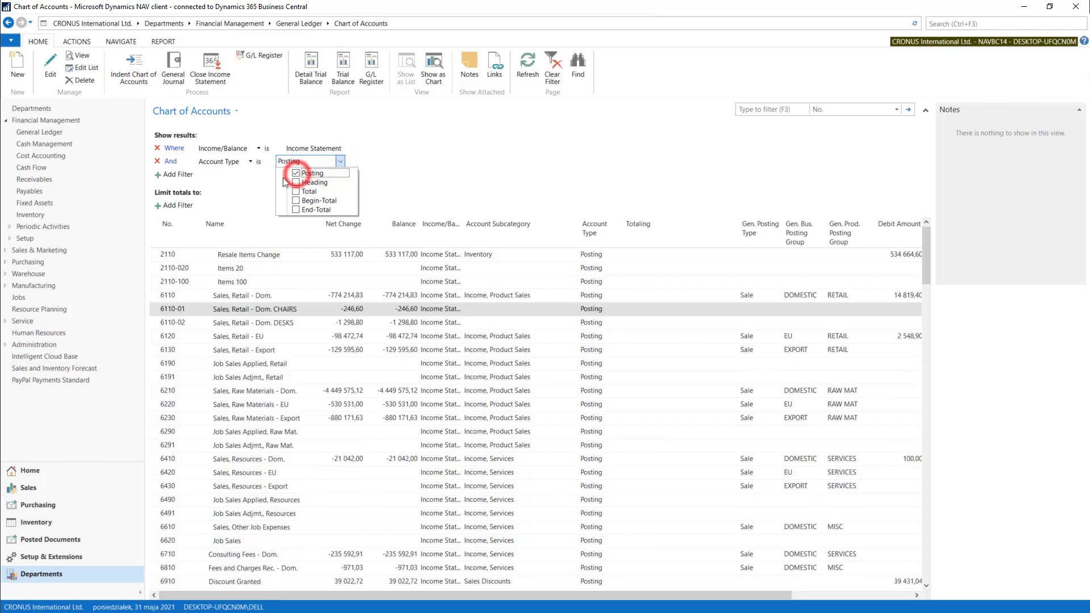
pyautogui.click(177, 206)
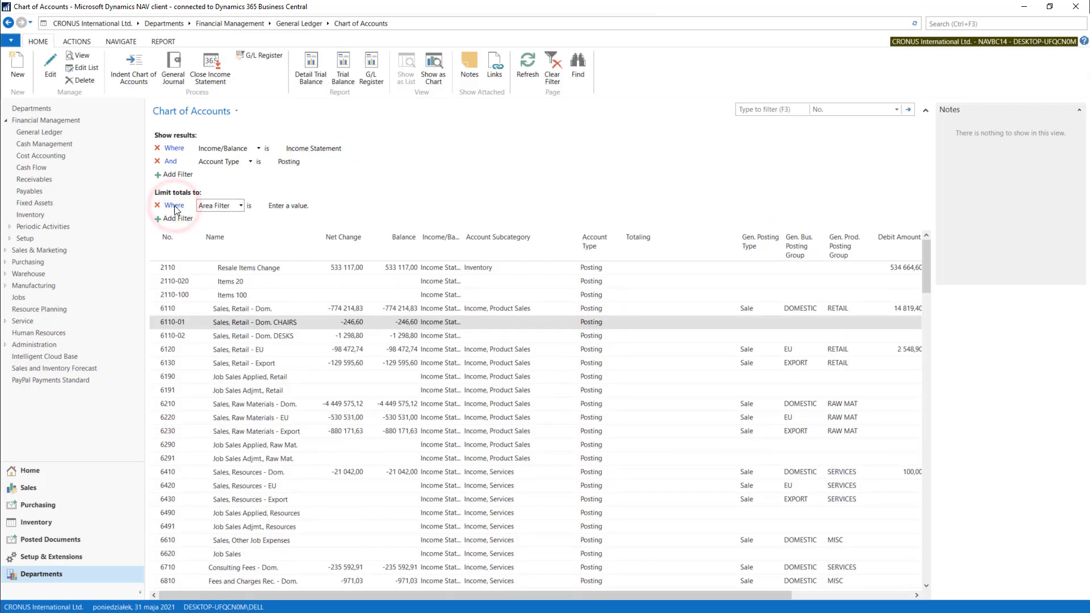
# Limit account totals with Date Filter ..201231, through 20.12.31.
pyautogui.click(241, 206)
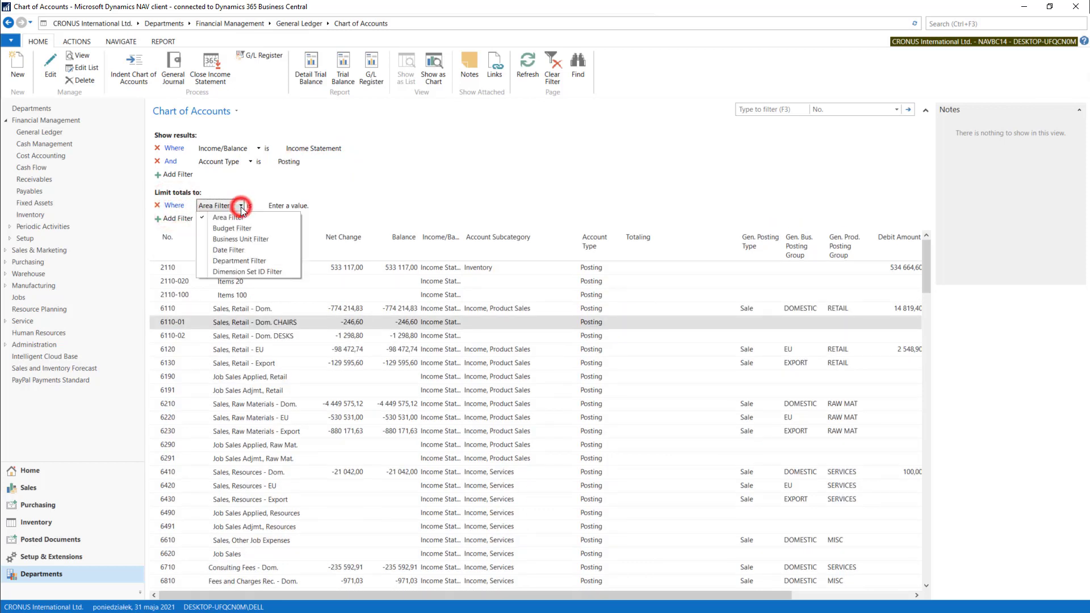
pyautogui.click(239, 249)
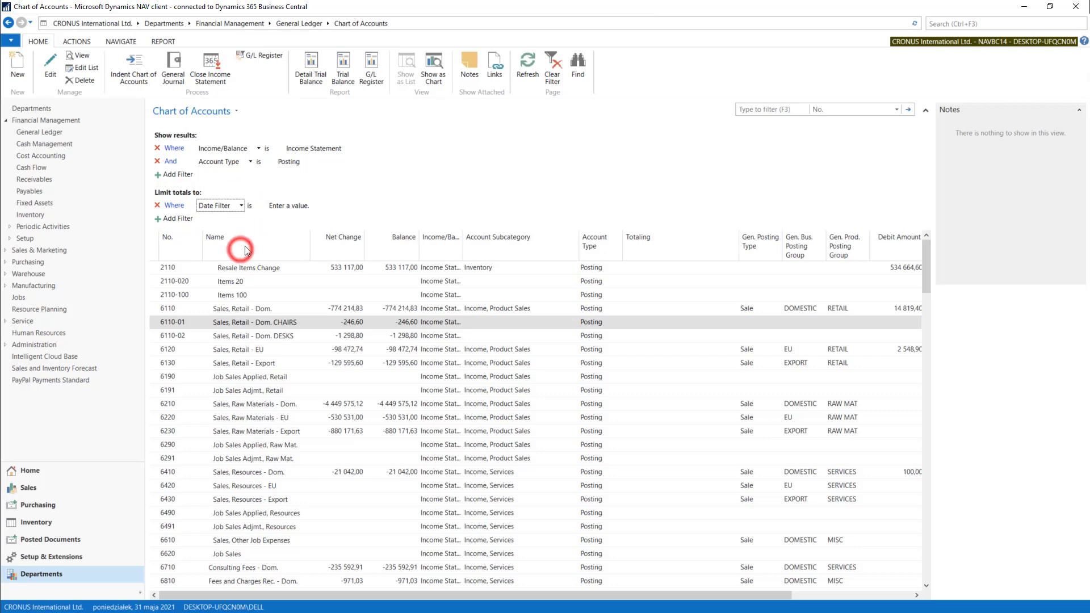
pyautogui.click(299, 209)
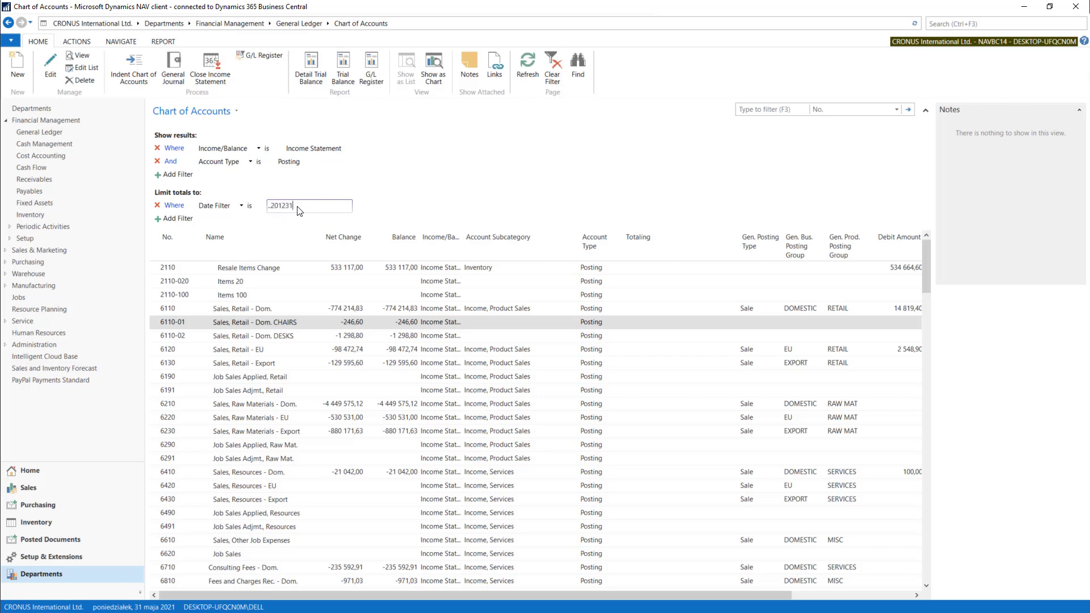
pyautogui.press('Tab')
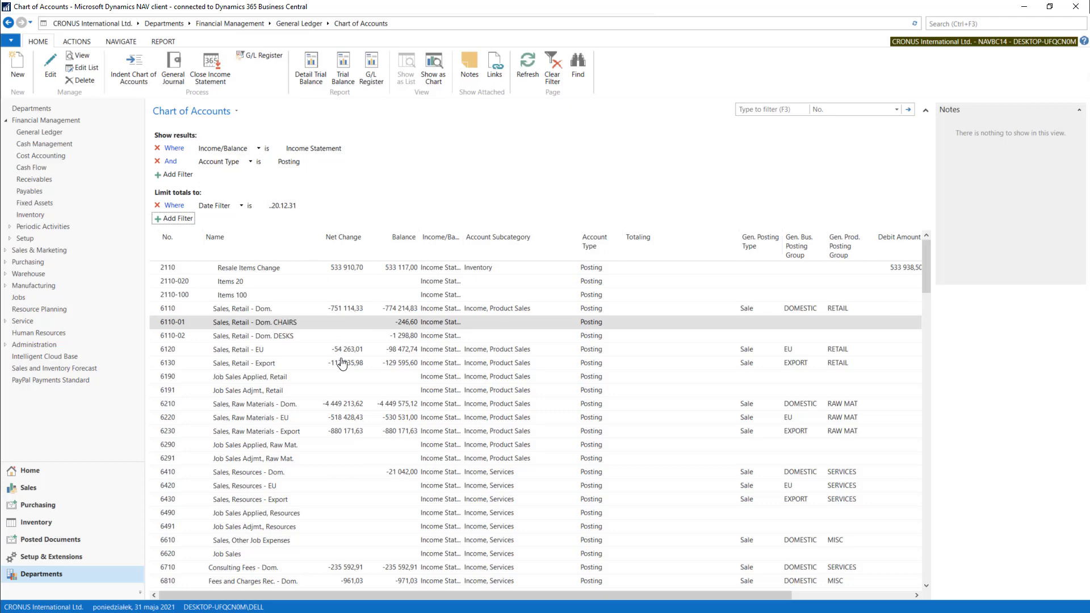
pyautogui.scroll(-5, 341, 363)
pyautogui.scroll(5, 343, 362)
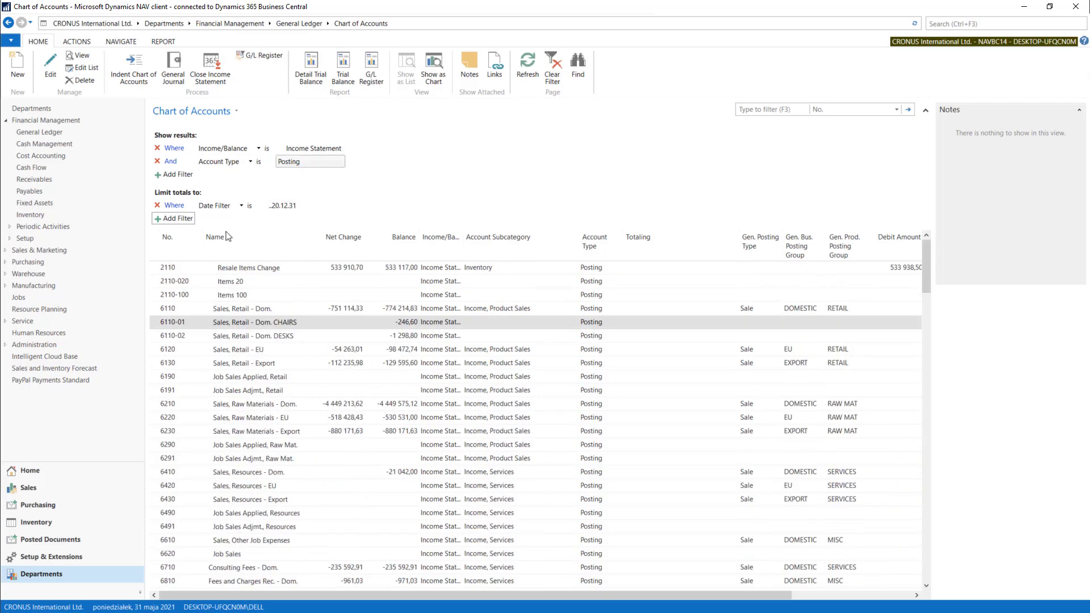
# Add a Net Change <>0 filter to hide accounts with zero net change.
pyautogui.click(172, 175)
pyautogui.click(220, 175)
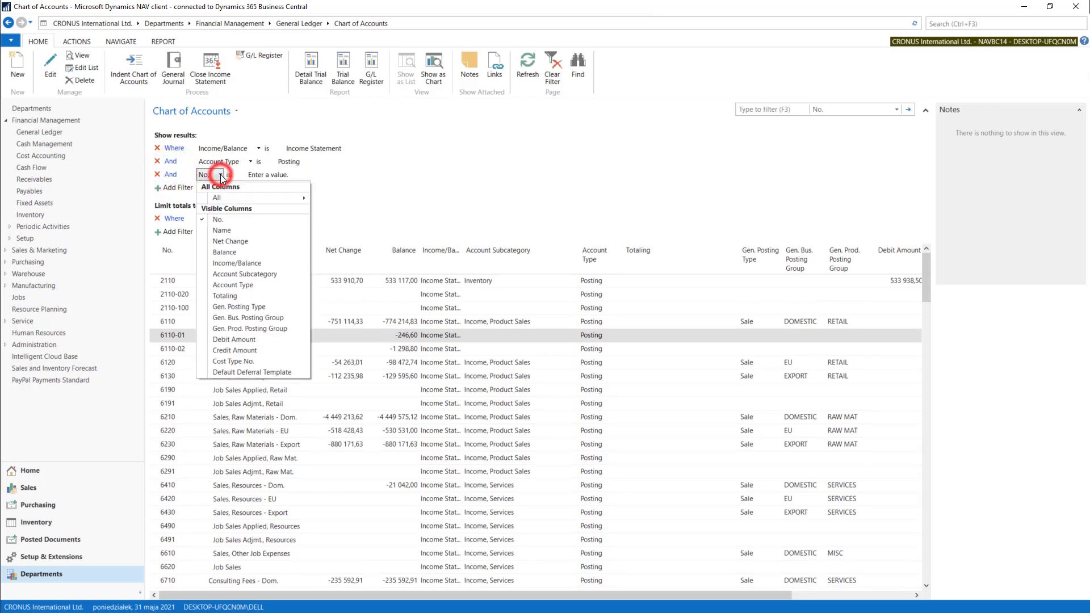
pyautogui.click(231, 241)
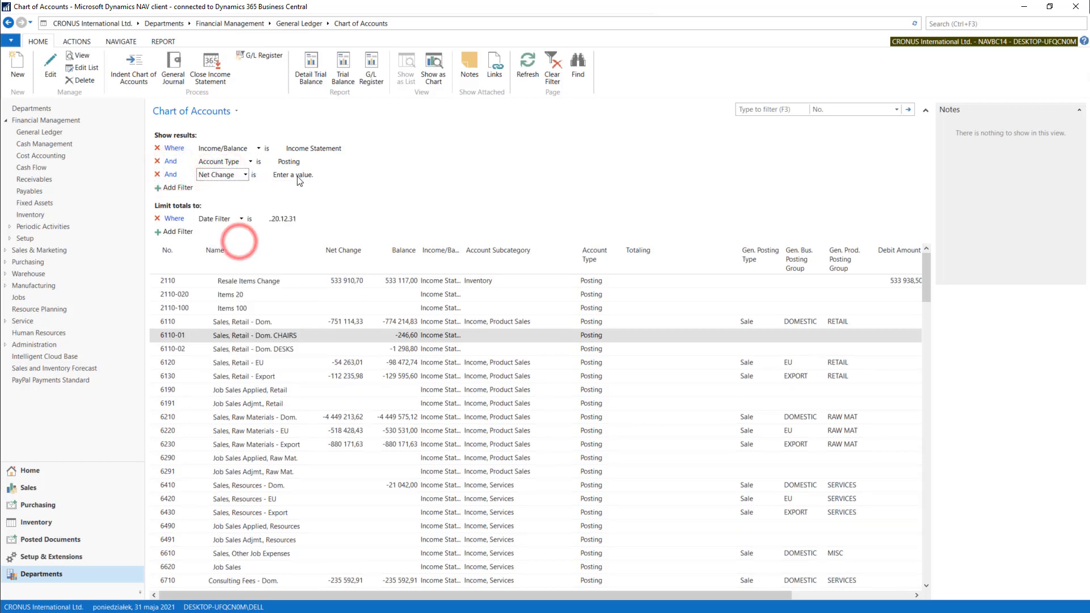
pyautogui.click(297, 176)
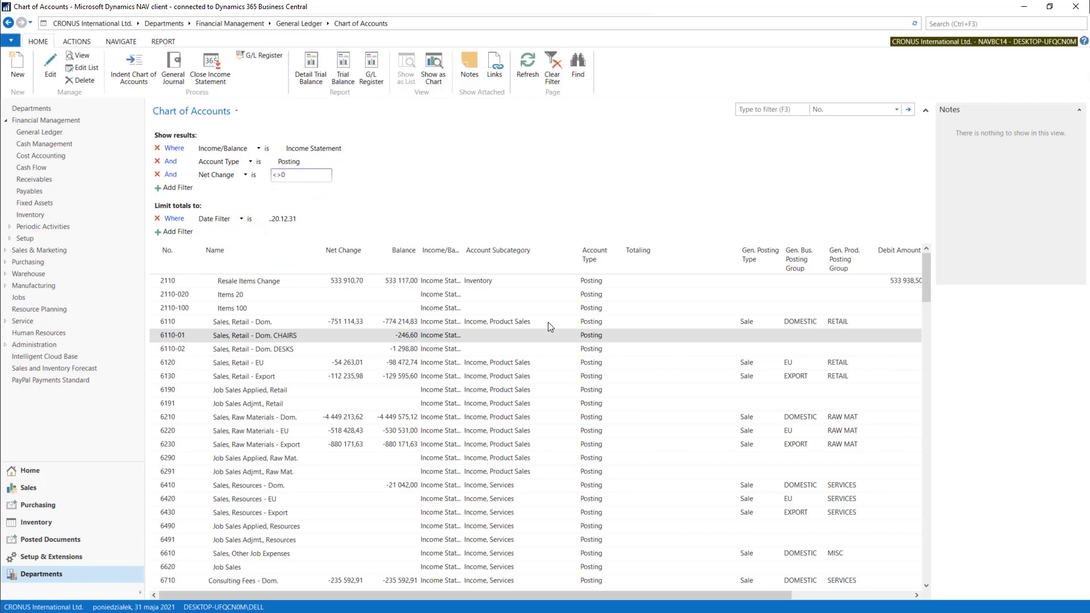
pyautogui.press('Return')
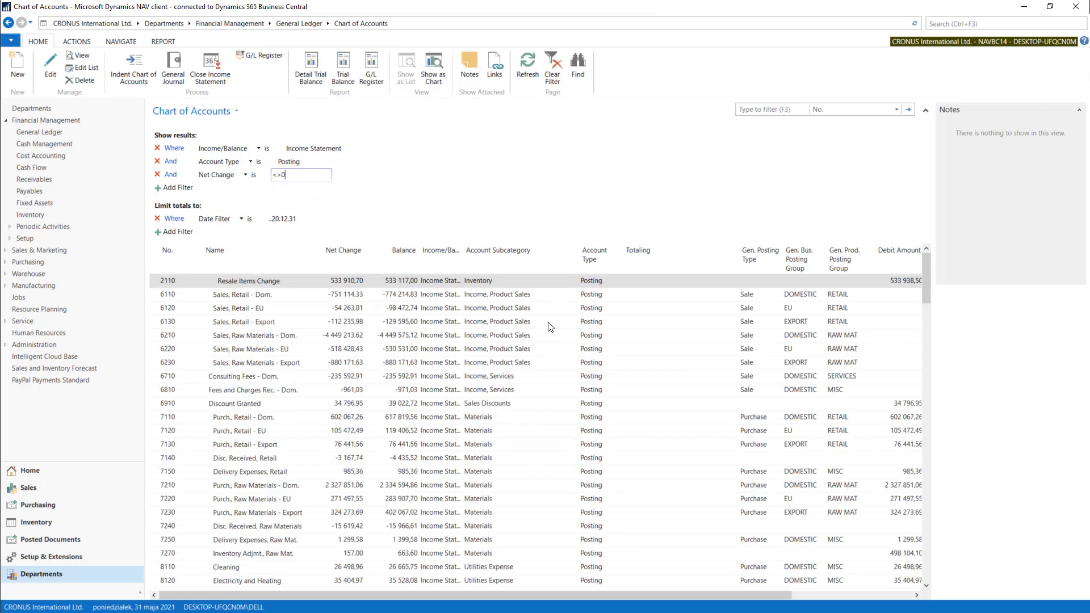
pyautogui.scroll(-6, 349, 287)
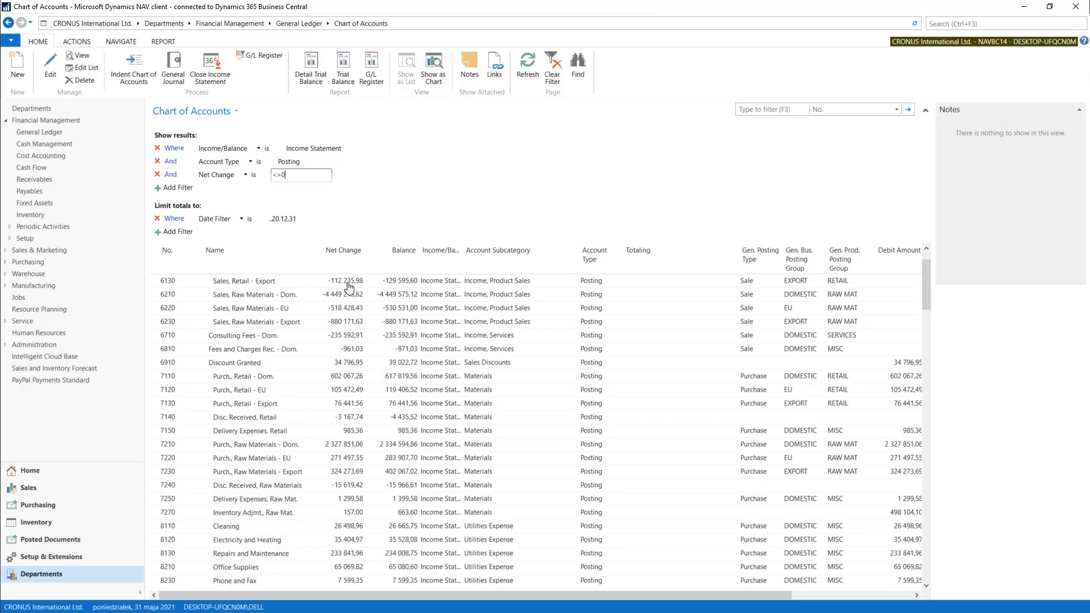
pyautogui.scroll(-4, 347, 281)
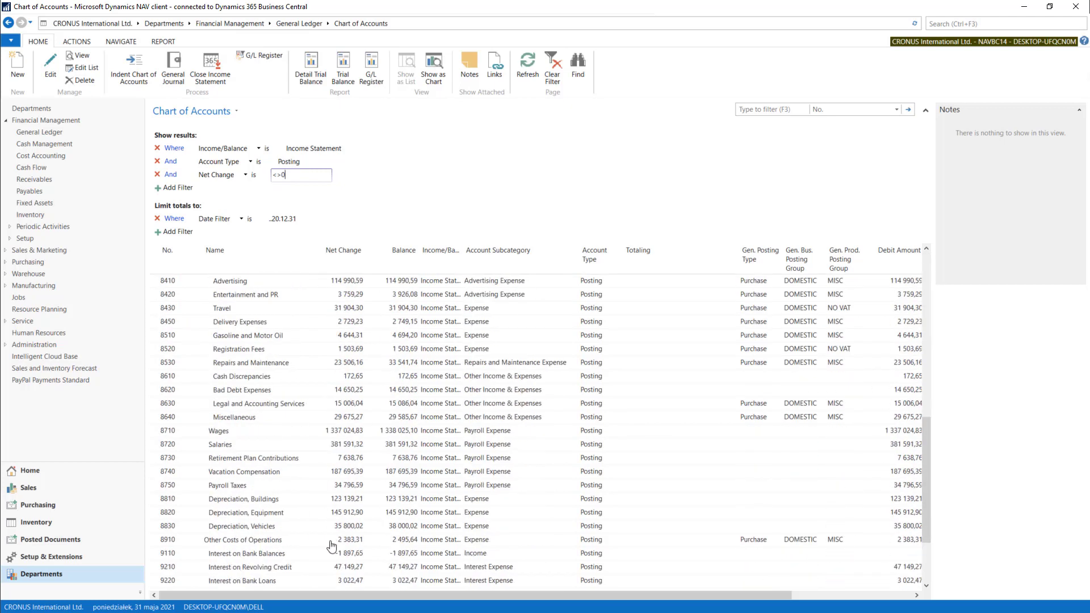
pyautogui.scroll(8, 332, 555)
pyautogui.scroll(2, 332, 554)
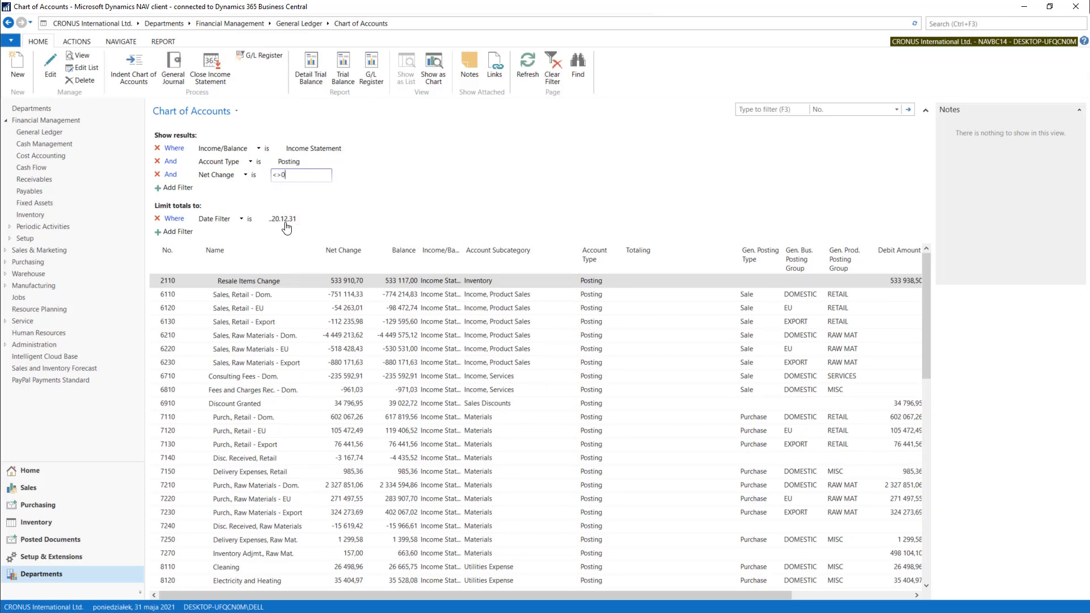
pyautogui.scroll(-4, 447, 308)
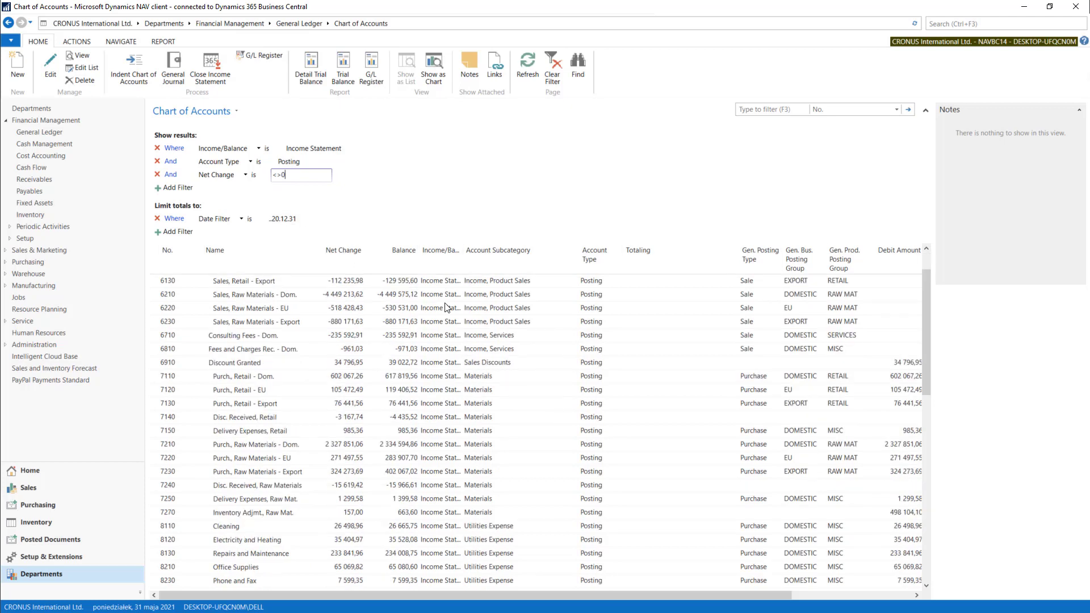
pyautogui.scroll(4, 446, 308)
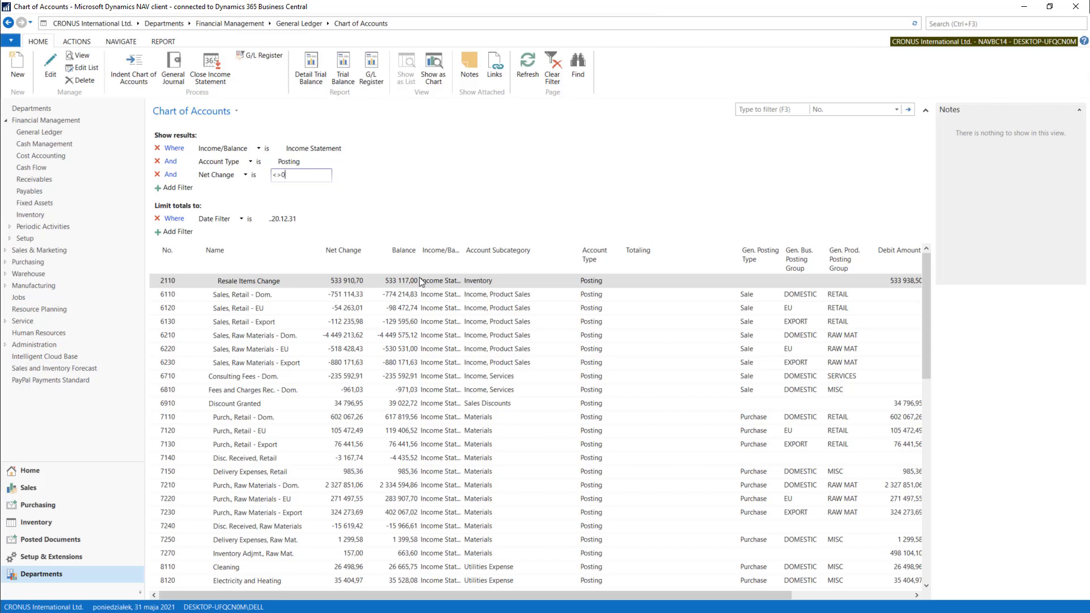
pyautogui.click(212, 72)
# Search for 'close i' to reach the Fiscal Year page with Close Income Statement.
pyautogui.click(215, 85)
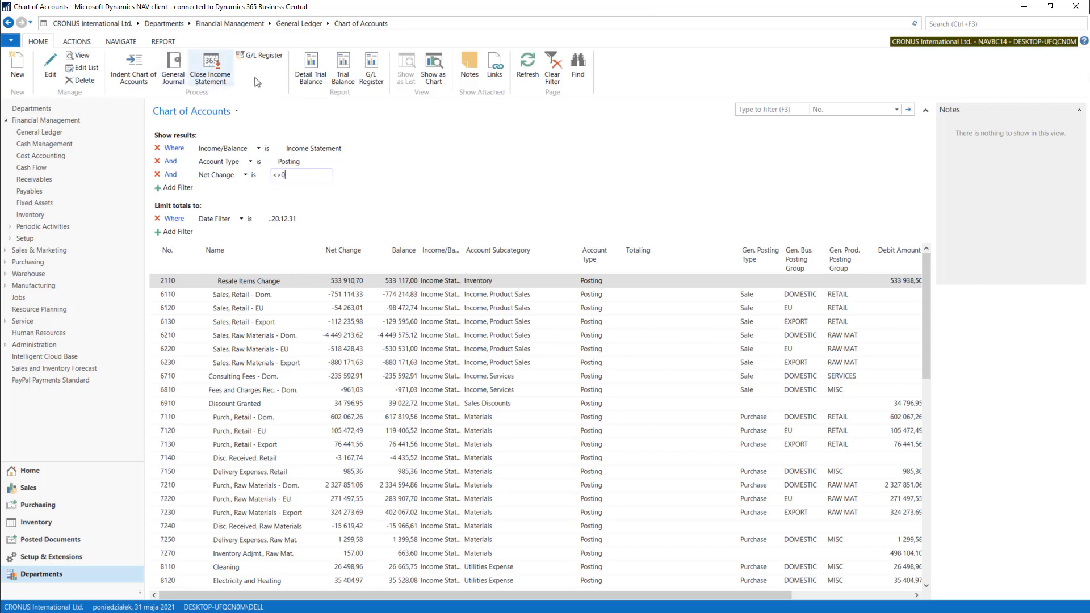
pyautogui.click(964, 24)
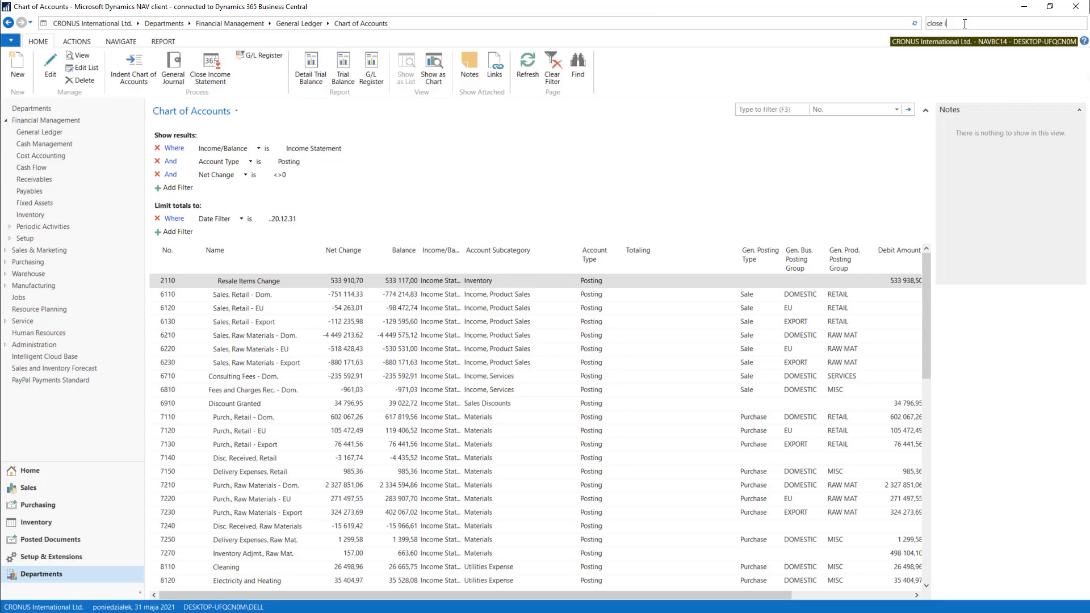
pyautogui.write('close i')
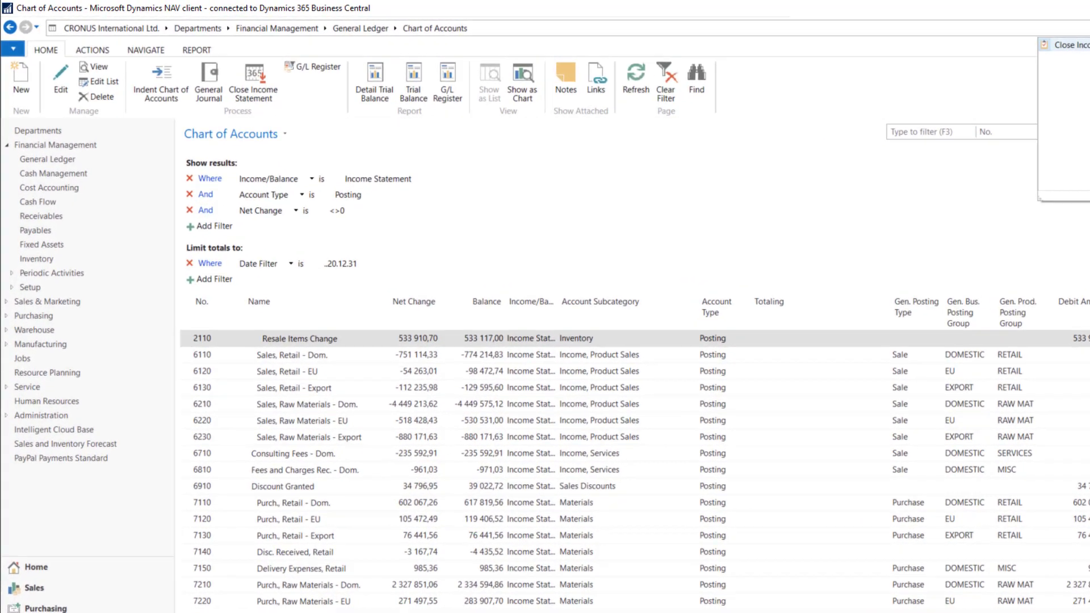
pyautogui.press('Return')
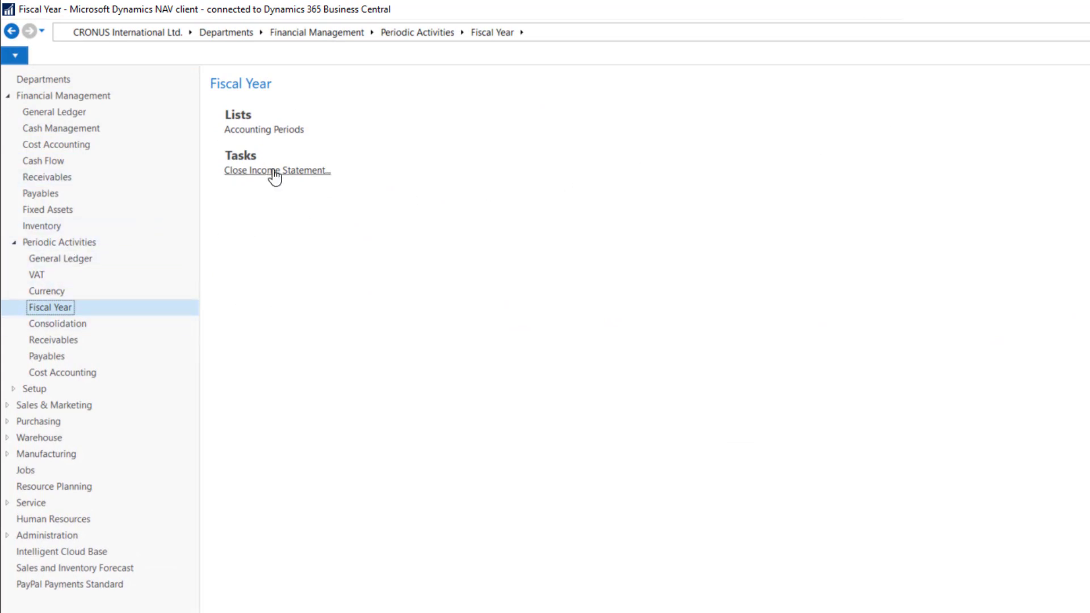
# Start Close Income Statement for ending date 2020.12.31 with template GENERAL and batch DEFAULT.
pyautogui.click(303, 173)
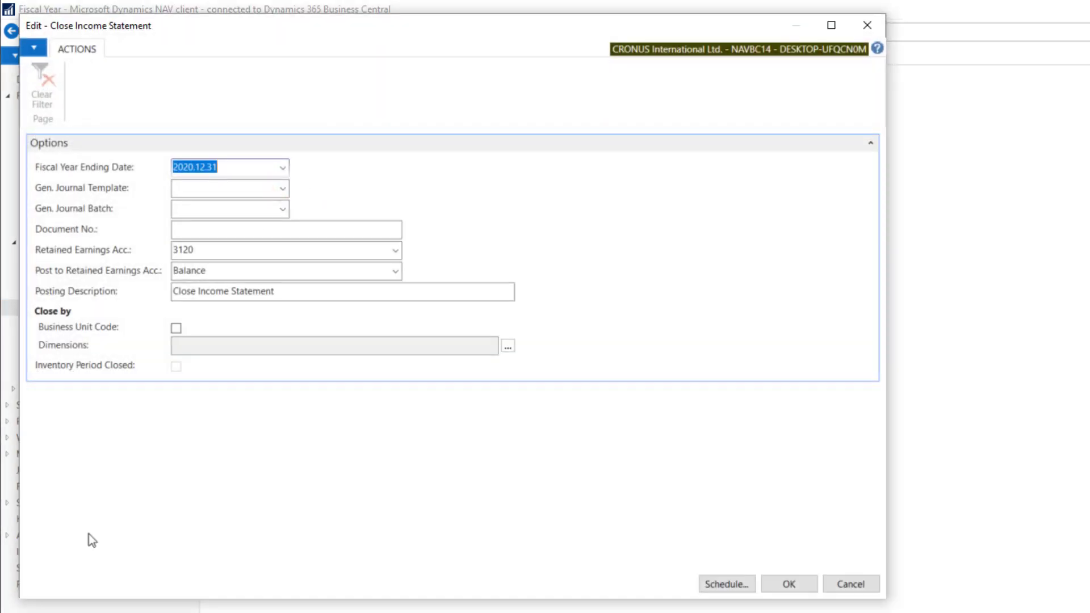
pyautogui.click(233, 167)
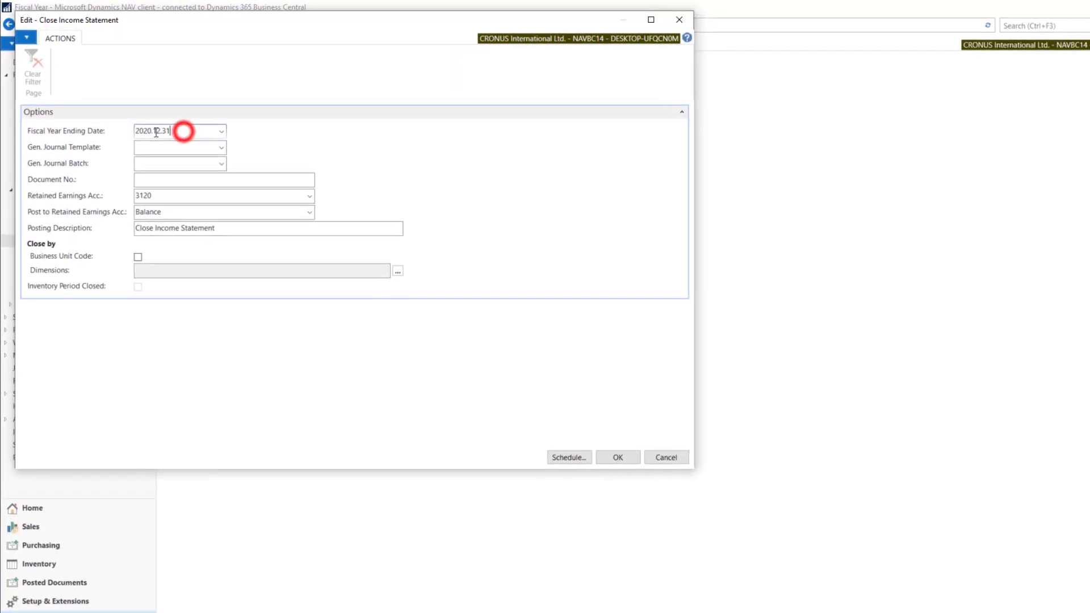
pyautogui.moveTo(60, 145)
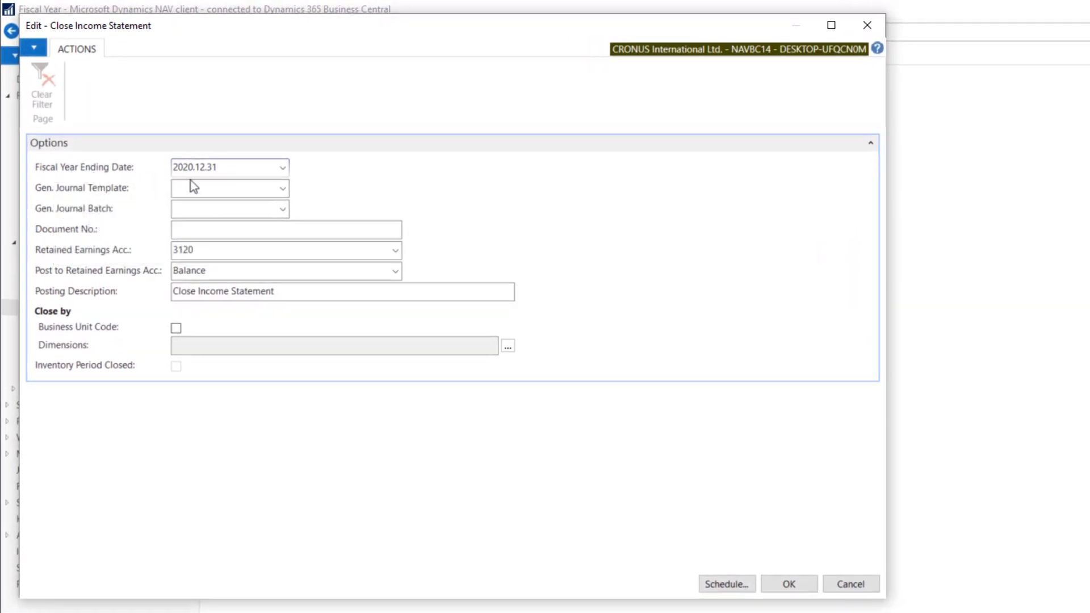
pyautogui.click(283, 189)
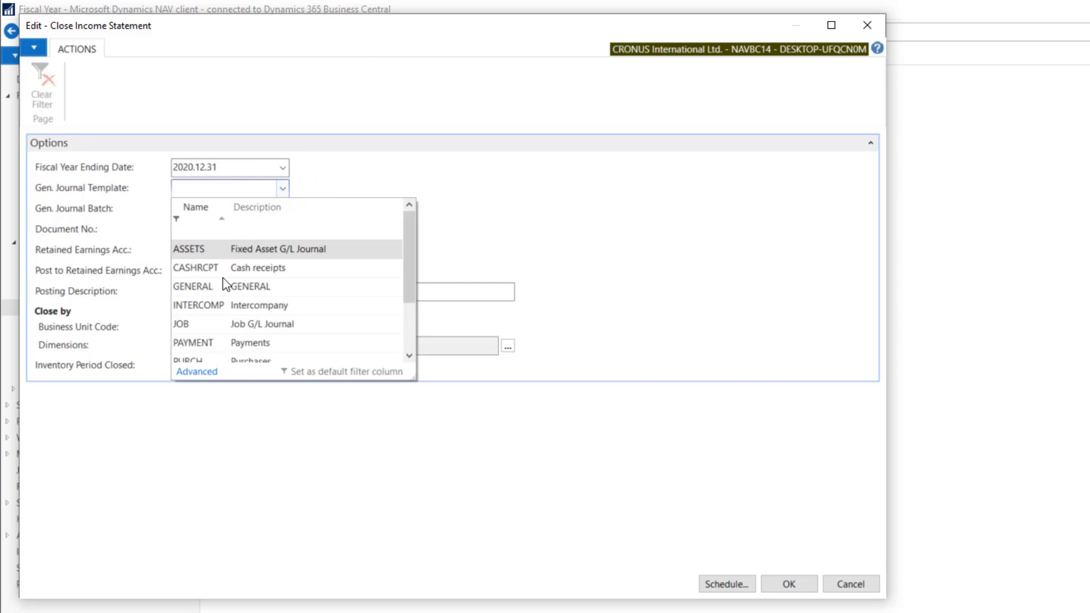
pyautogui.scroll(-1, 222, 277)
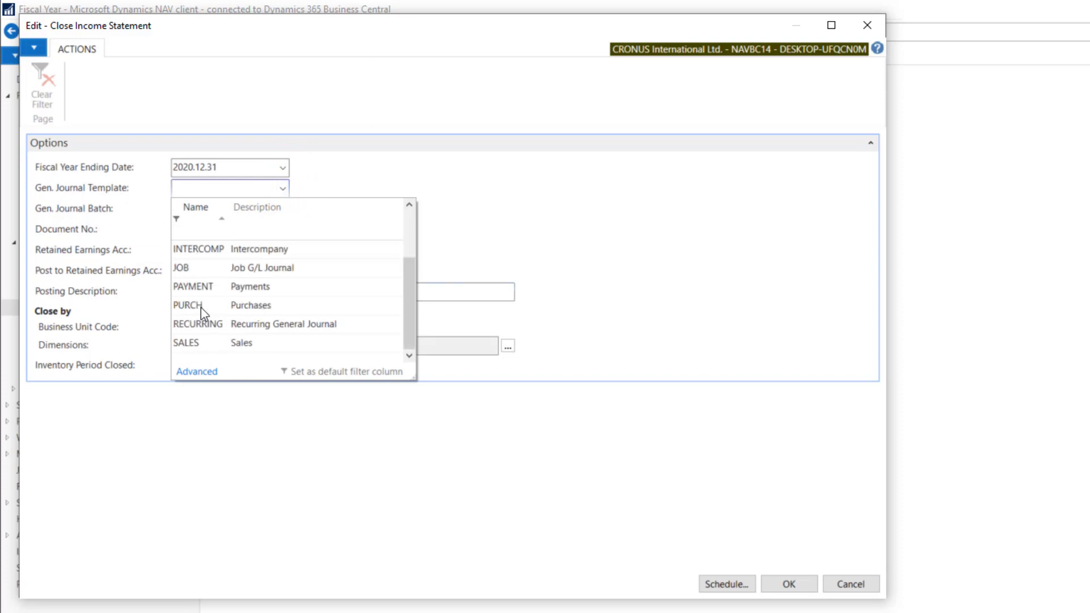
pyautogui.scroll(1, 203, 313)
pyautogui.click(192, 286)
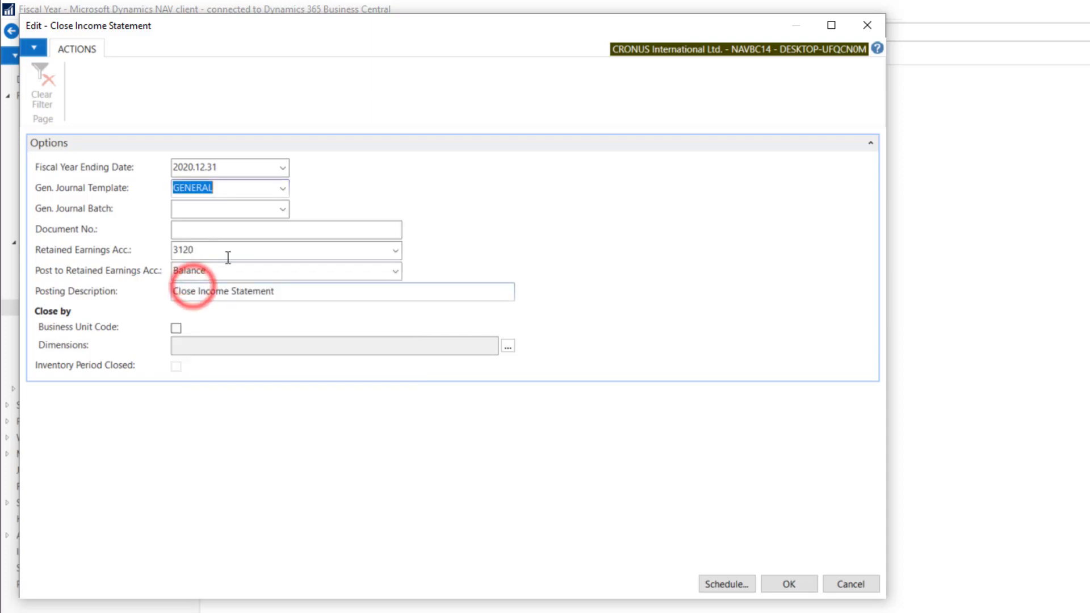
pyautogui.click(282, 210)
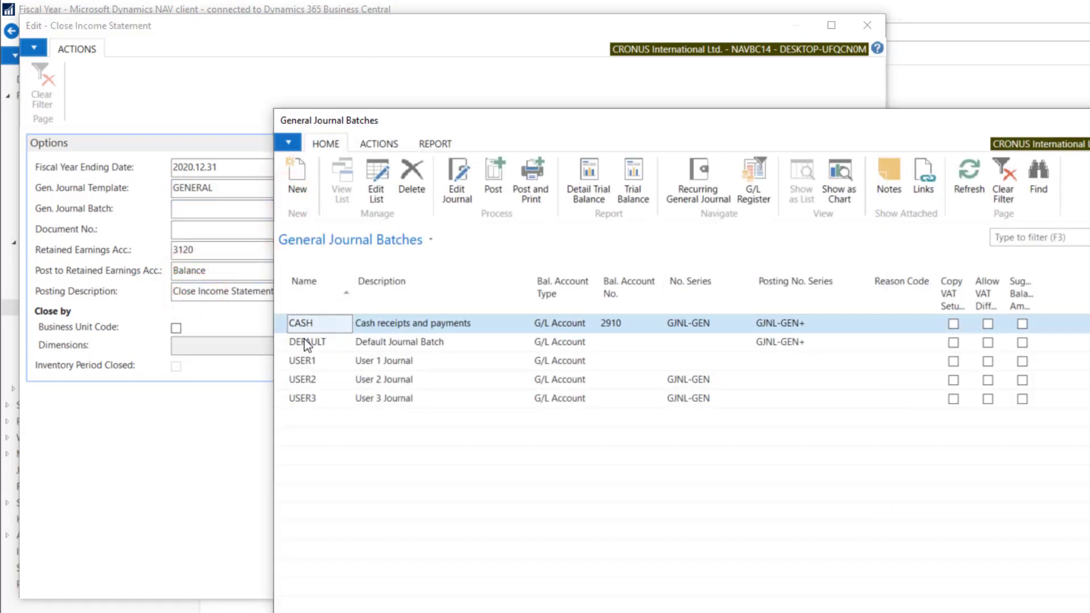
pyautogui.doubleClick(306, 342)
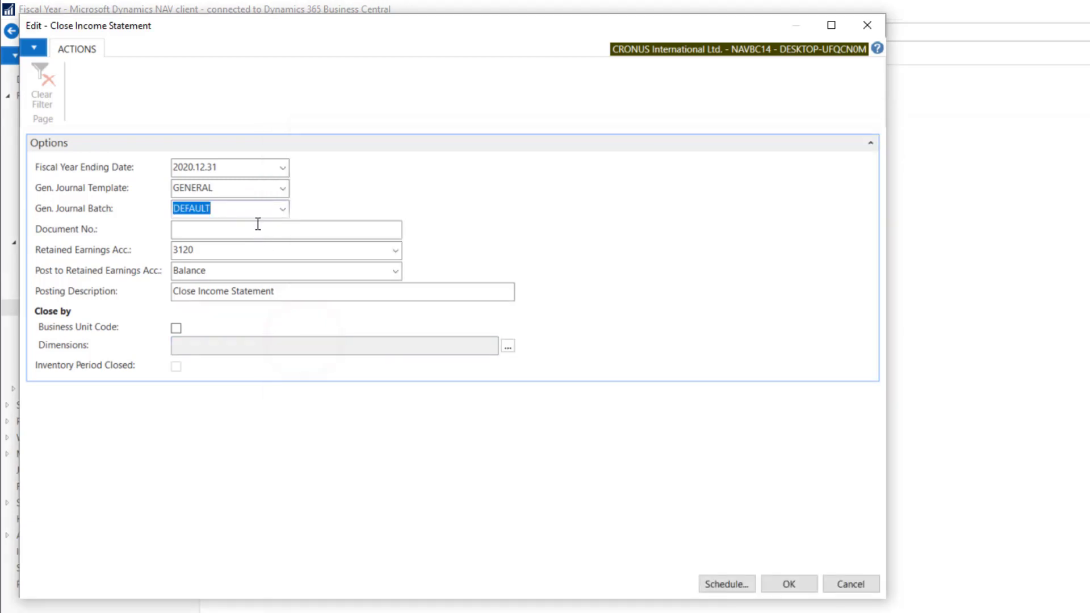
# Enter document number YC001 and keep retained earnings posting set to Balance.
pyautogui.click(257, 224)
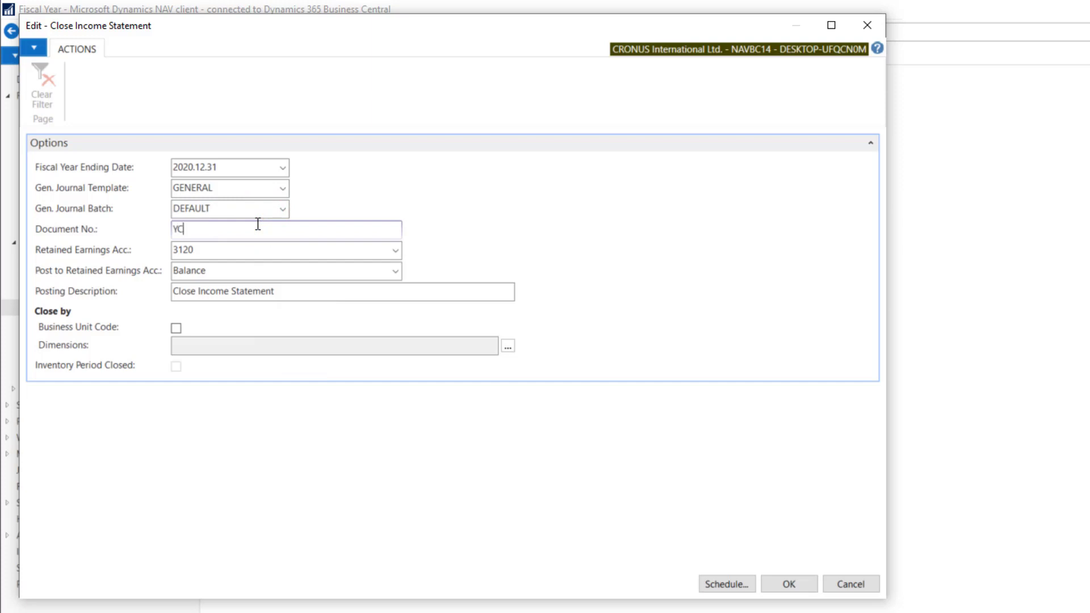
pyautogui.press('Tab')
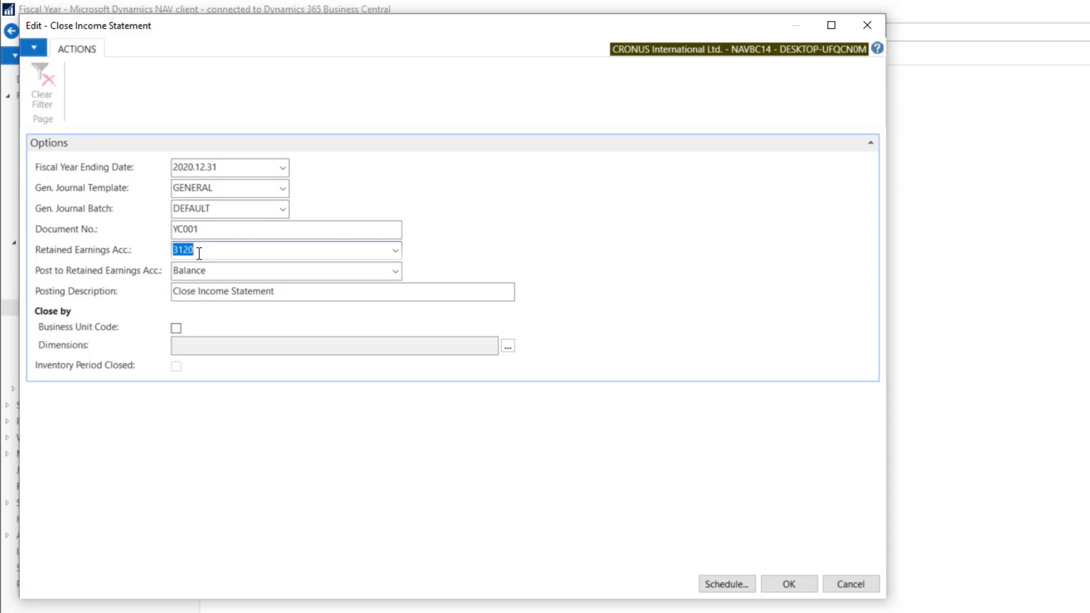
pyautogui.click(210, 276)
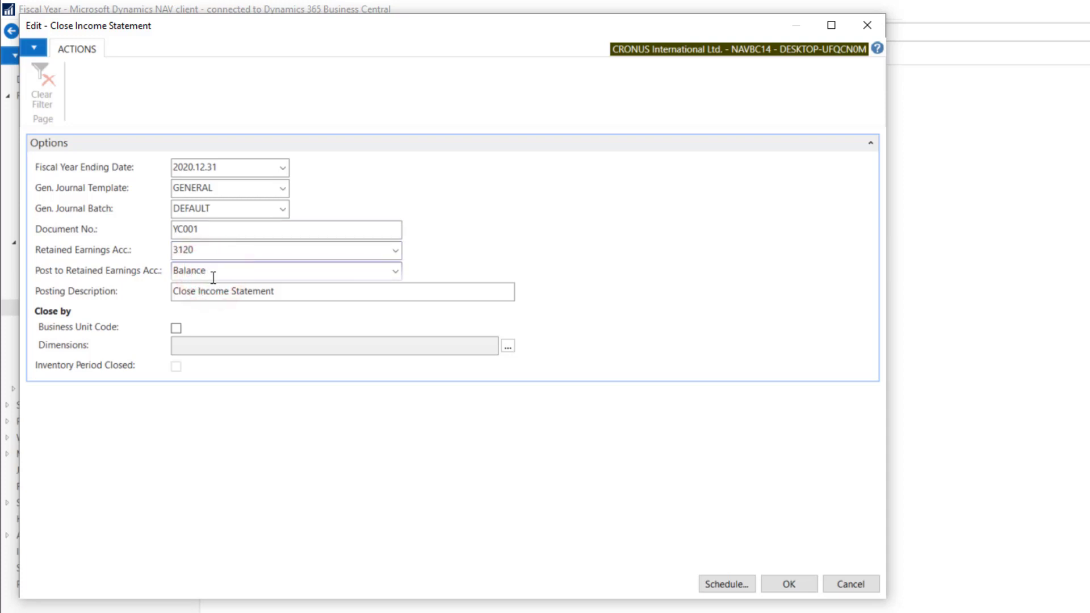
pyautogui.click(395, 271)
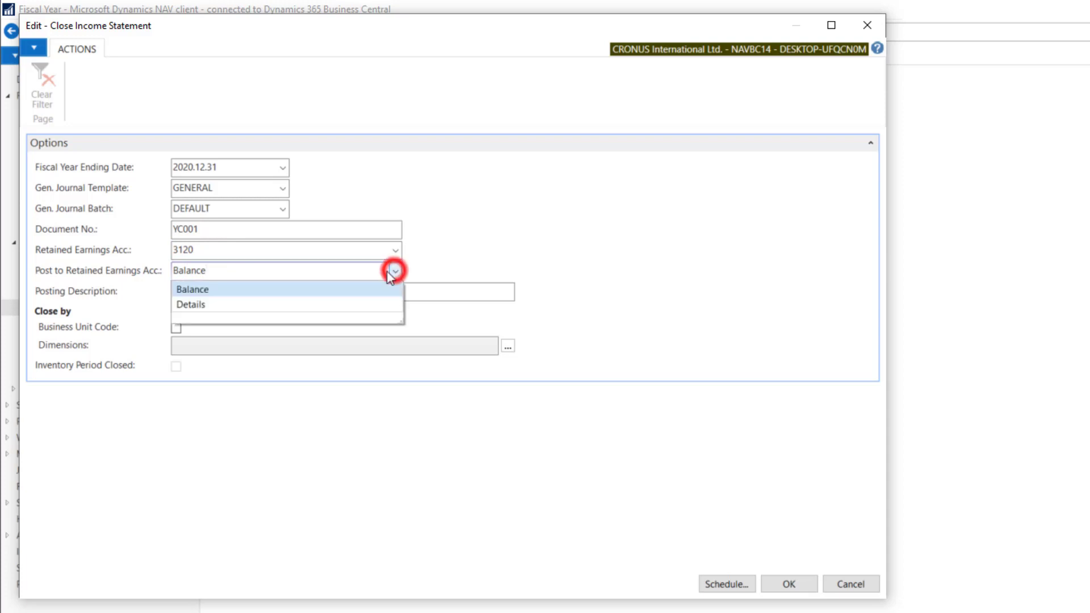
pyautogui.click(196, 291)
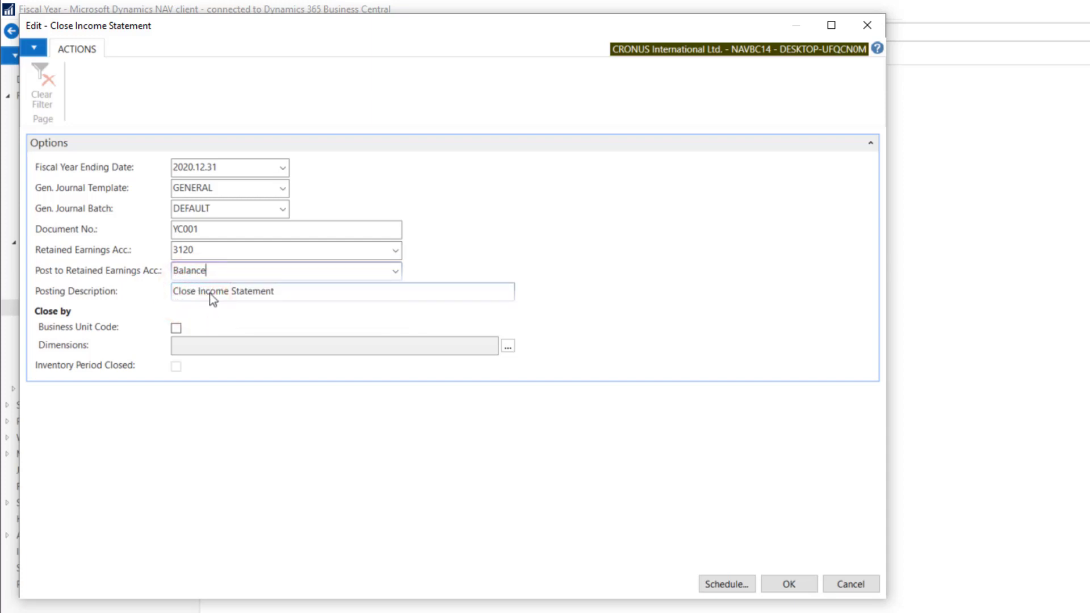
pyautogui.click(305, 296)
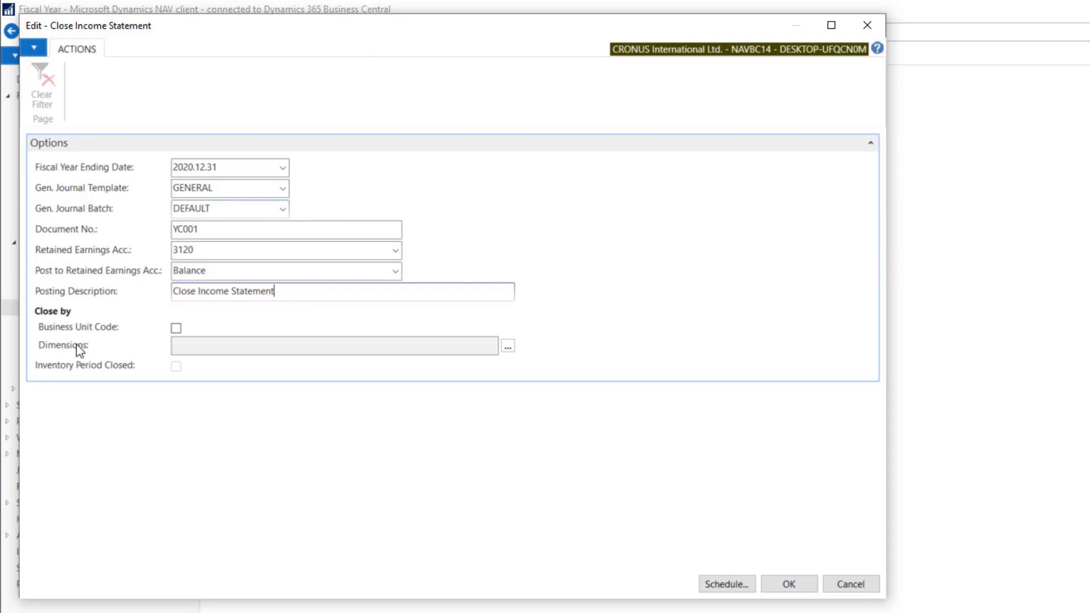
# Tick AREA, BUSINESSGROUP, CUSTOMERGROUP, DEPARTMENT, PROJECT, PURCHASER, SALESCAMPAIGN and SALESPERSON in Dimension Selection.
pyautogui.moveTo(77, 345)
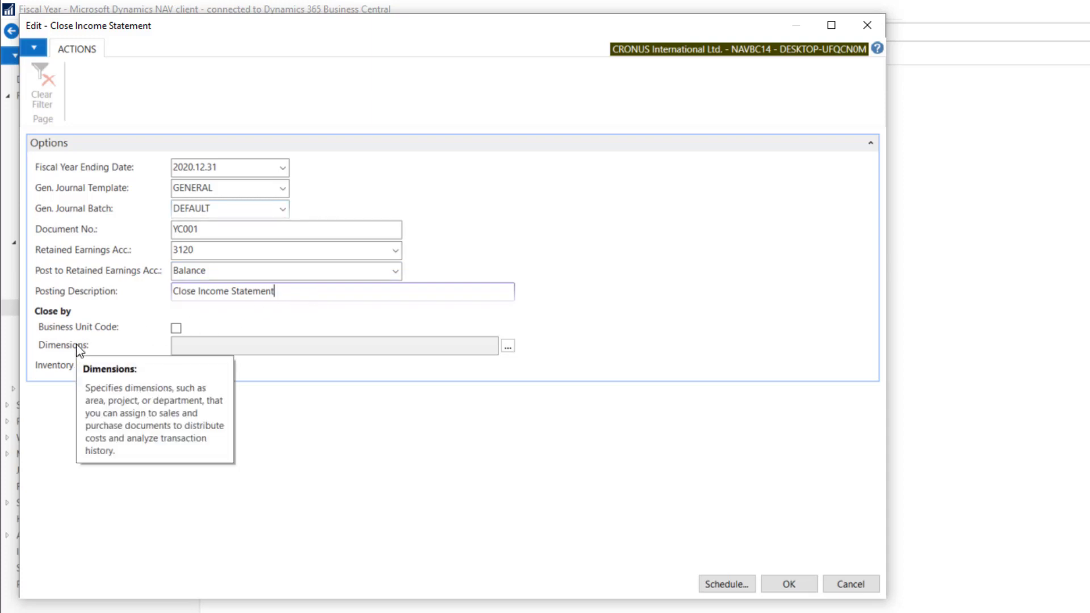
pyautogui.click(508, 346)
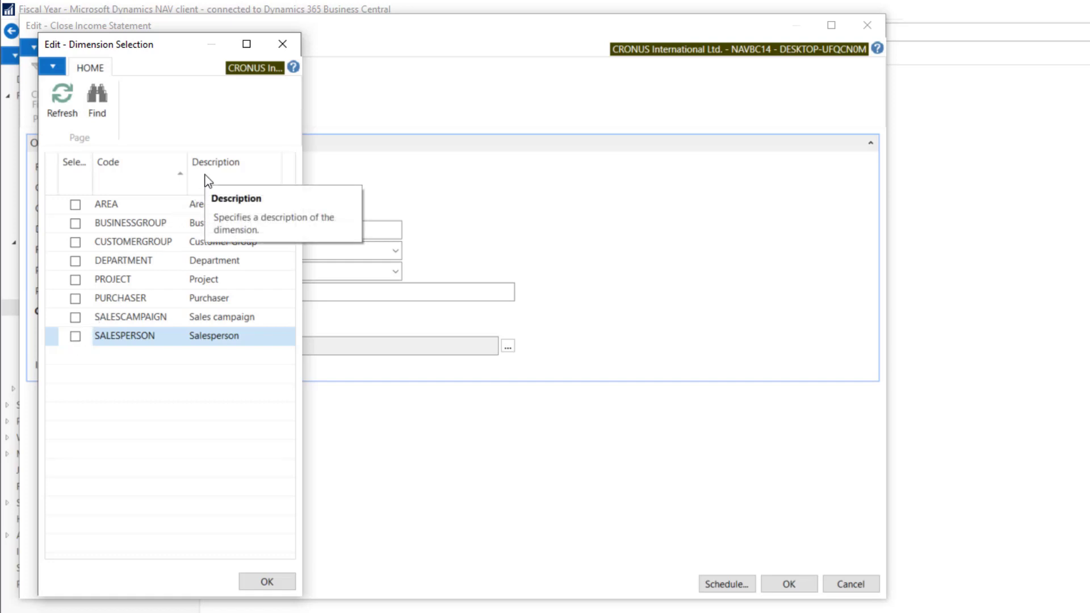
pyautogui.click(75, 205)
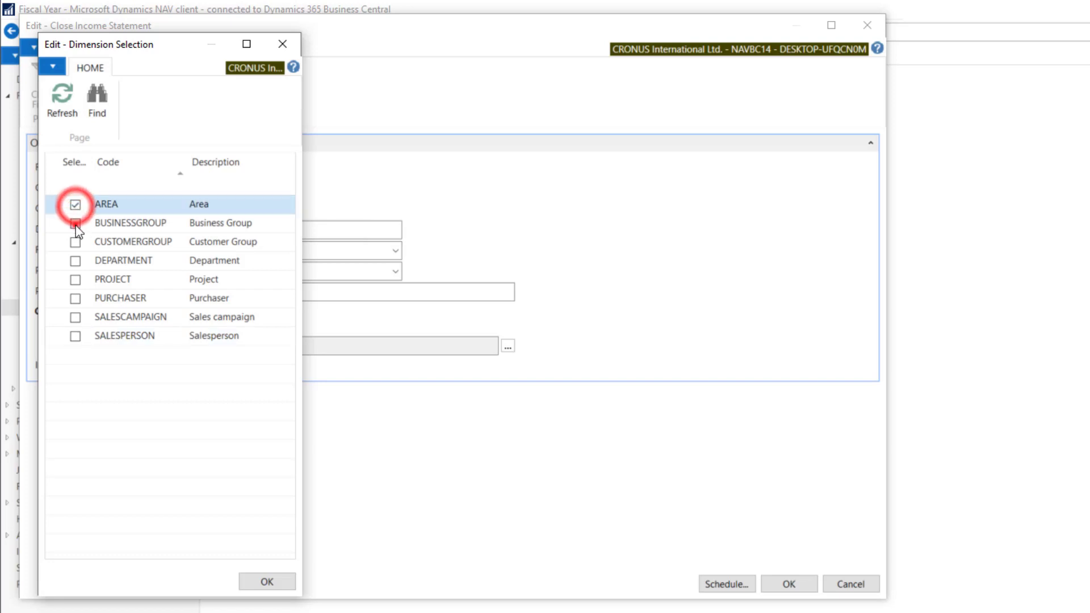
pyautogui.click(75, 223)
pyautogui.click(75, 242)
pyautogui.click(75, 261)
pyautogui.click(75, 279)
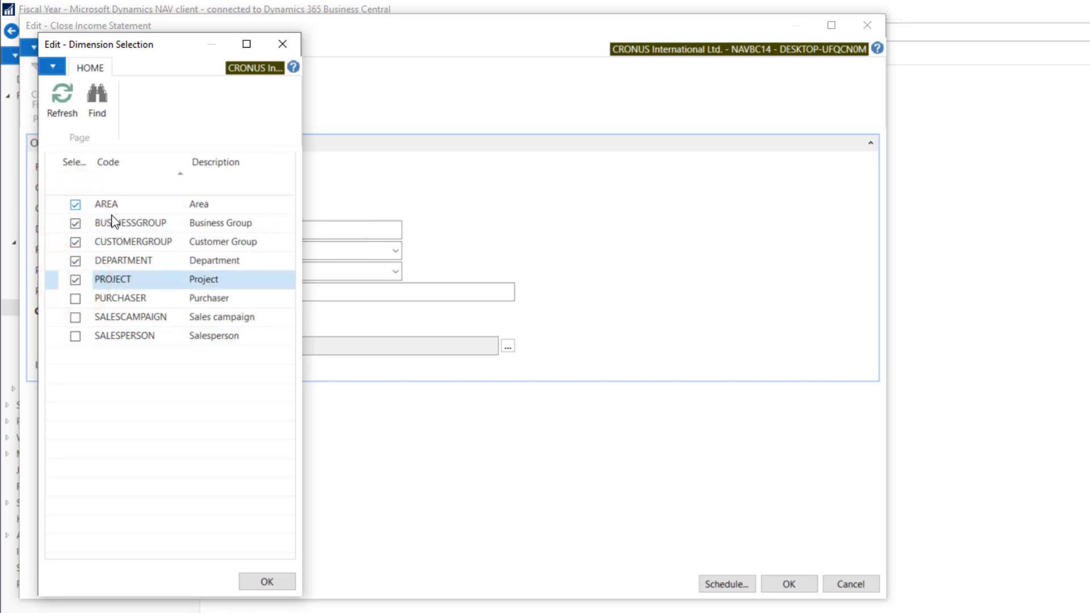
pyautogui.click(75, 299)
pyautogui.click(76, 318)
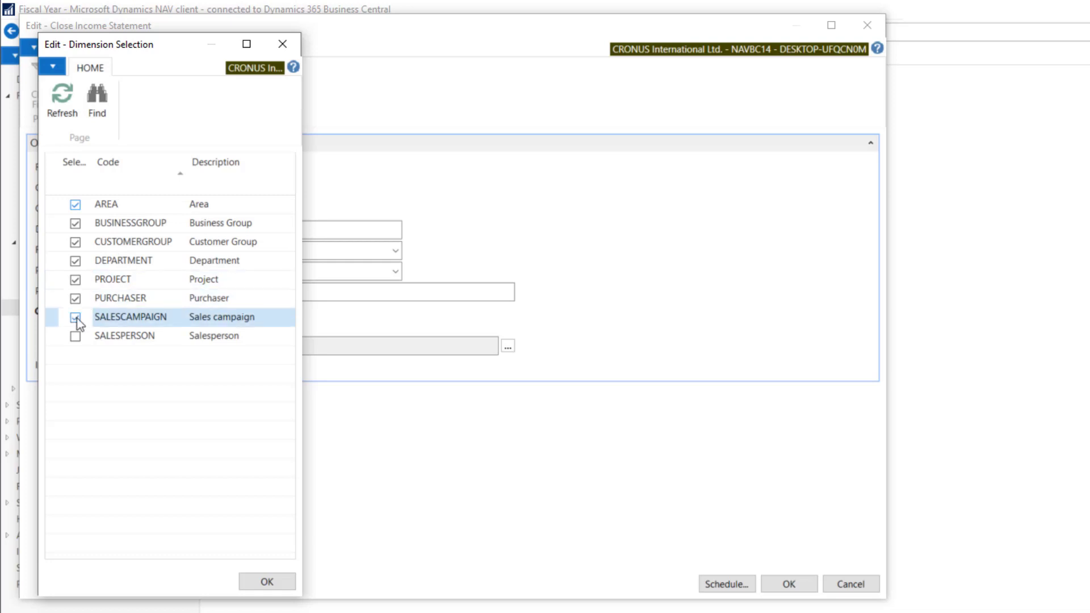
pyautogui.click(75, 337)
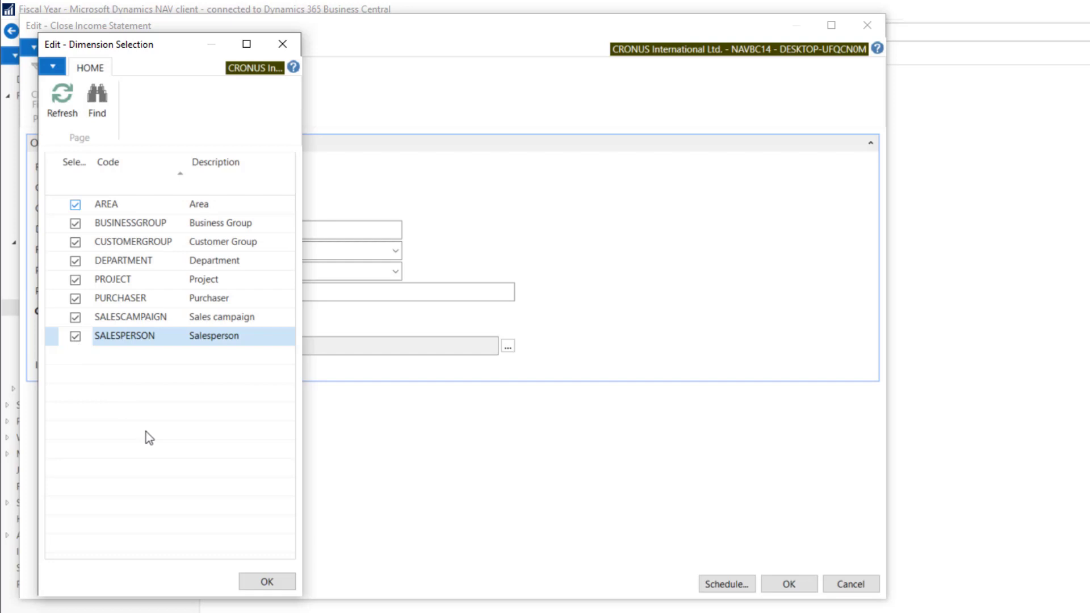
pyautogui.click(264, 583)
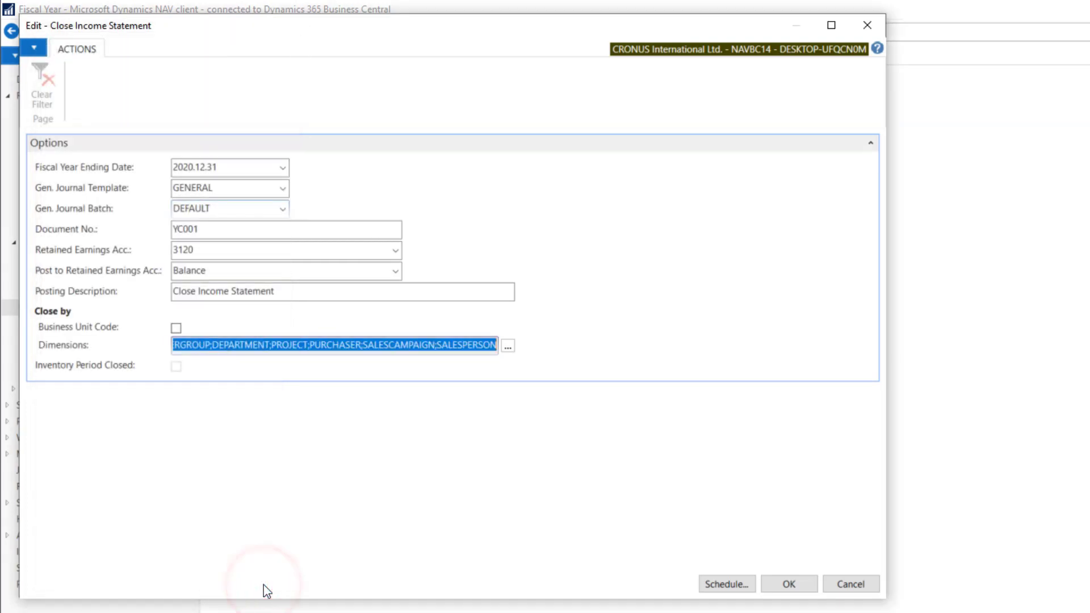
# Run the closing to create journal lines, then open General Journals and pick batch DEFAULT.
pyautogui.click(790, 585)
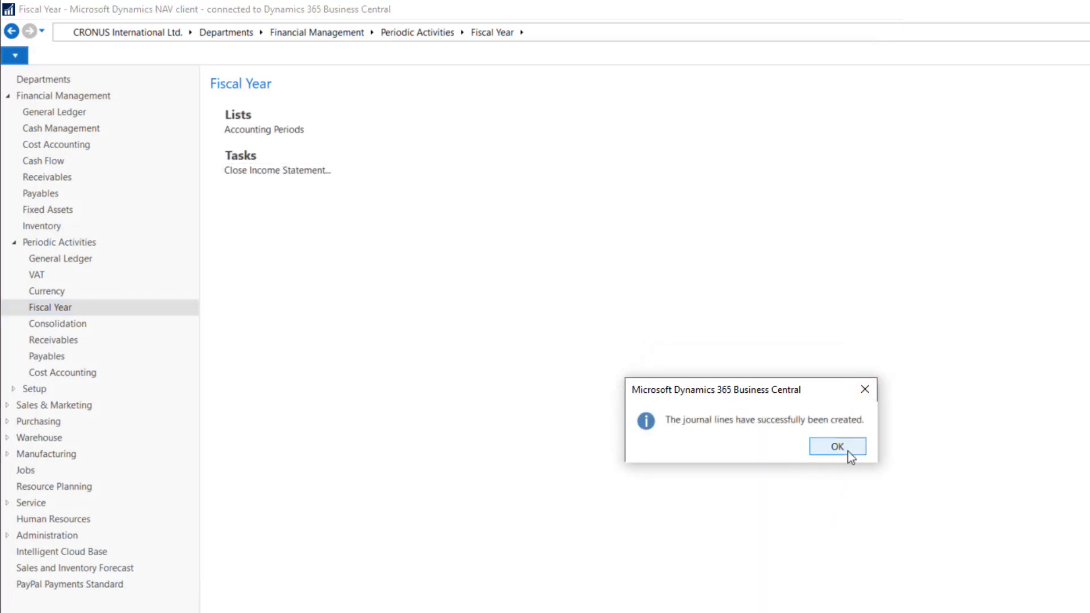
pyautogui.click(850, 451)
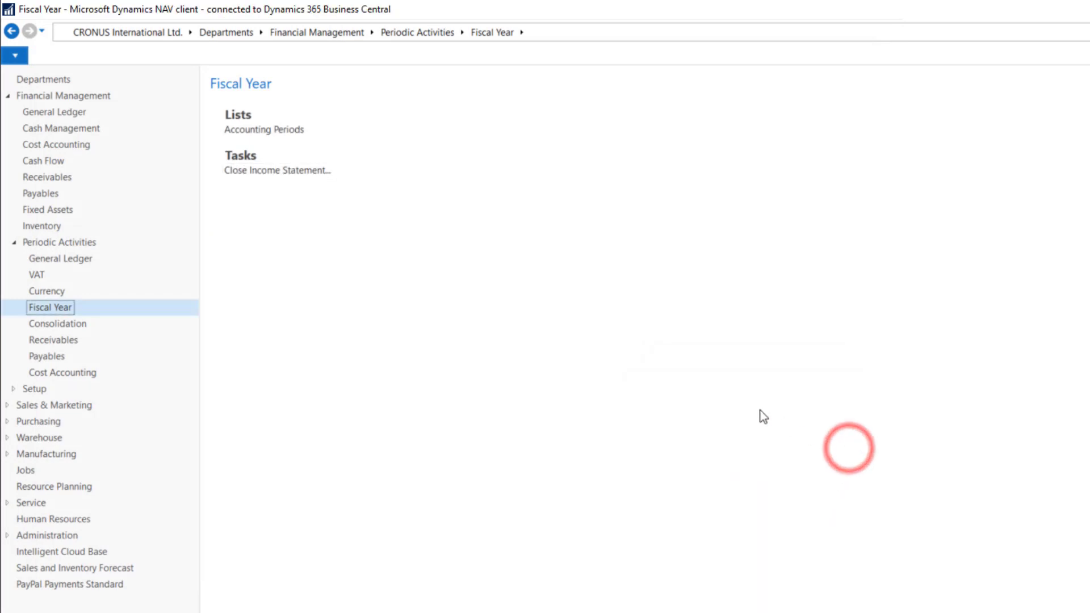
pyautogui.click(32, 97)
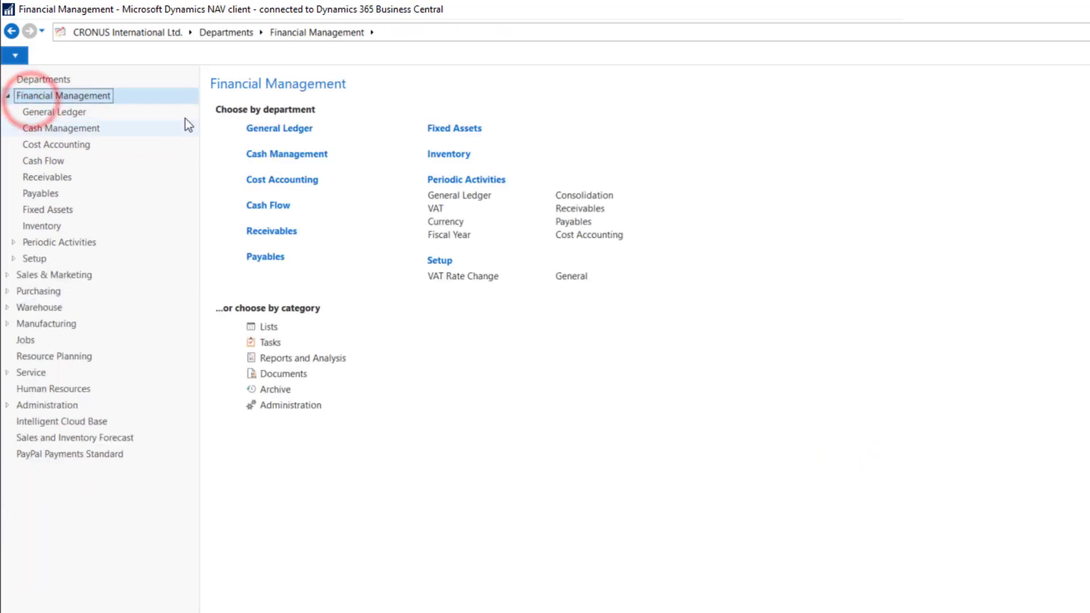
pyautogui.click(275, 132)
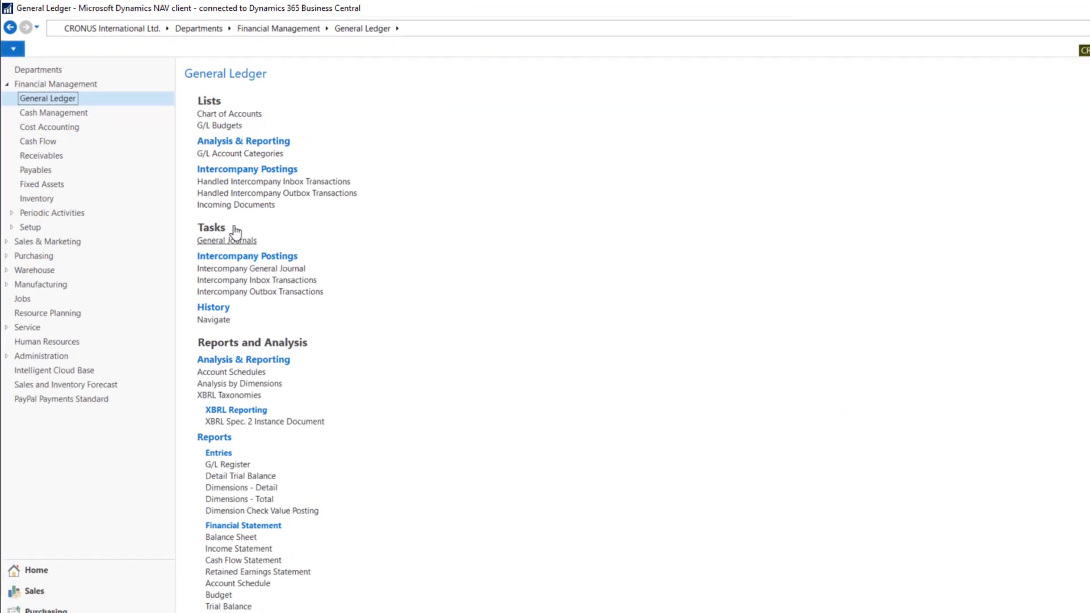
pyautogui.click(215, 224)
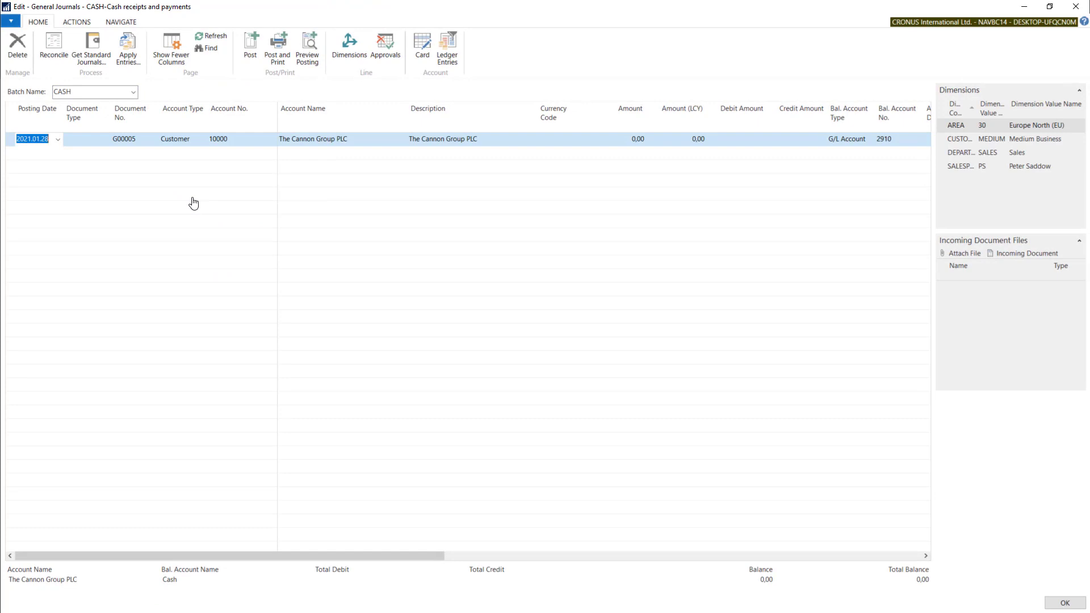
pyautogui.click(132, 93)
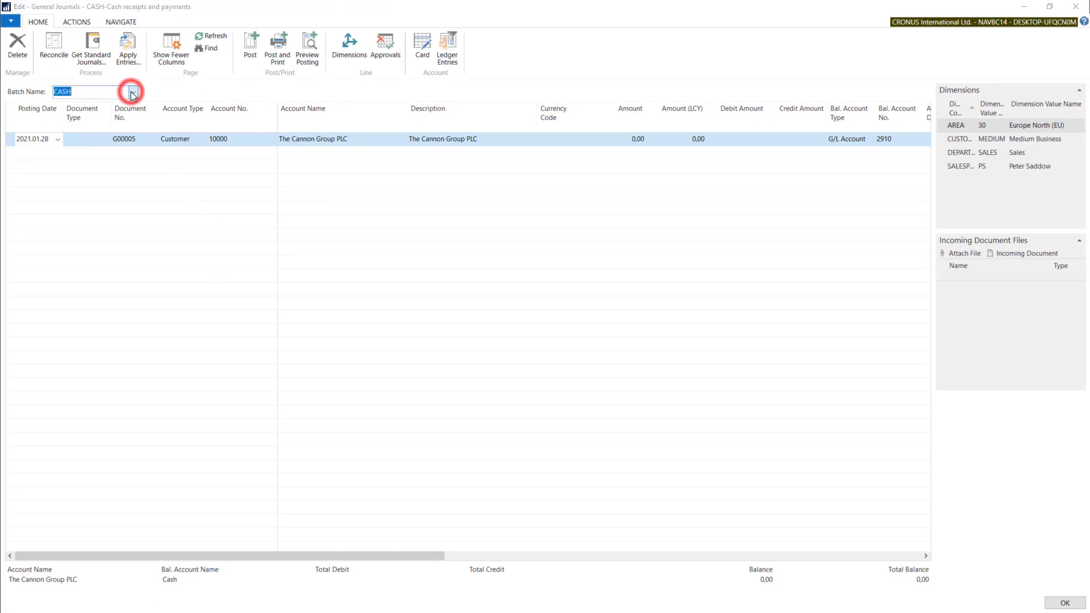
pyautogui.click(228, 249)
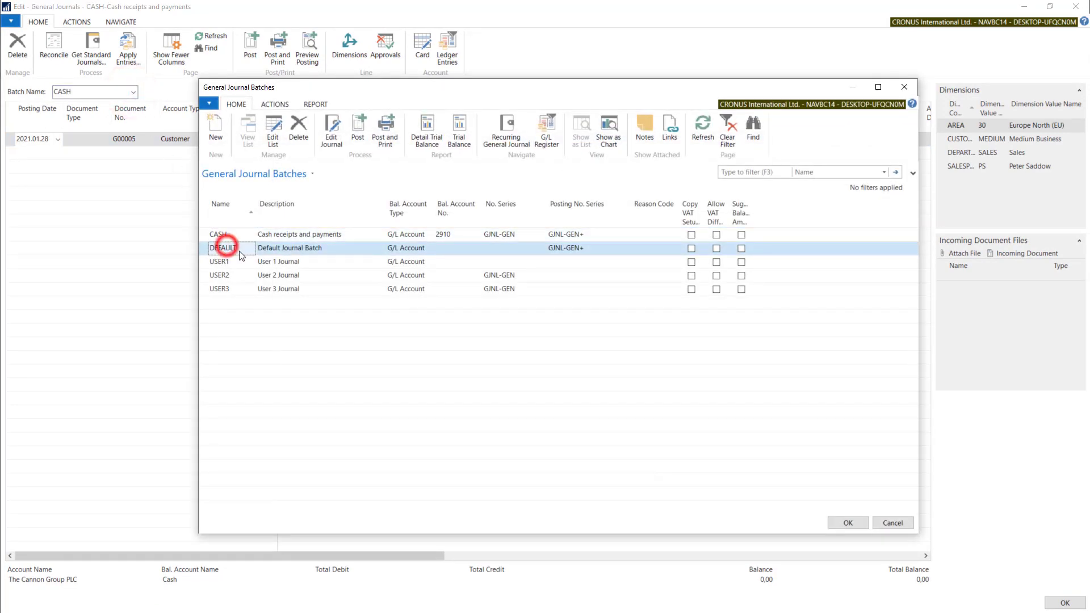
# Open the DEFAULT batch journal and delete the empty customer line above the YC001 lines.
pyautogui.click(855, 523)
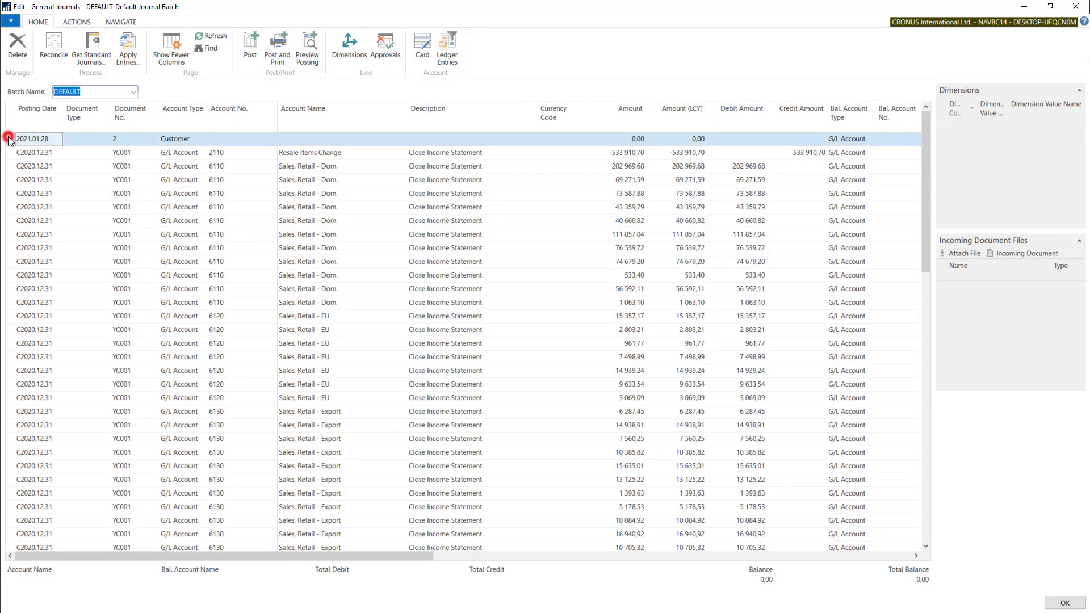
pyautogui.click(16, 56)
pyautogui.click(518, 322)
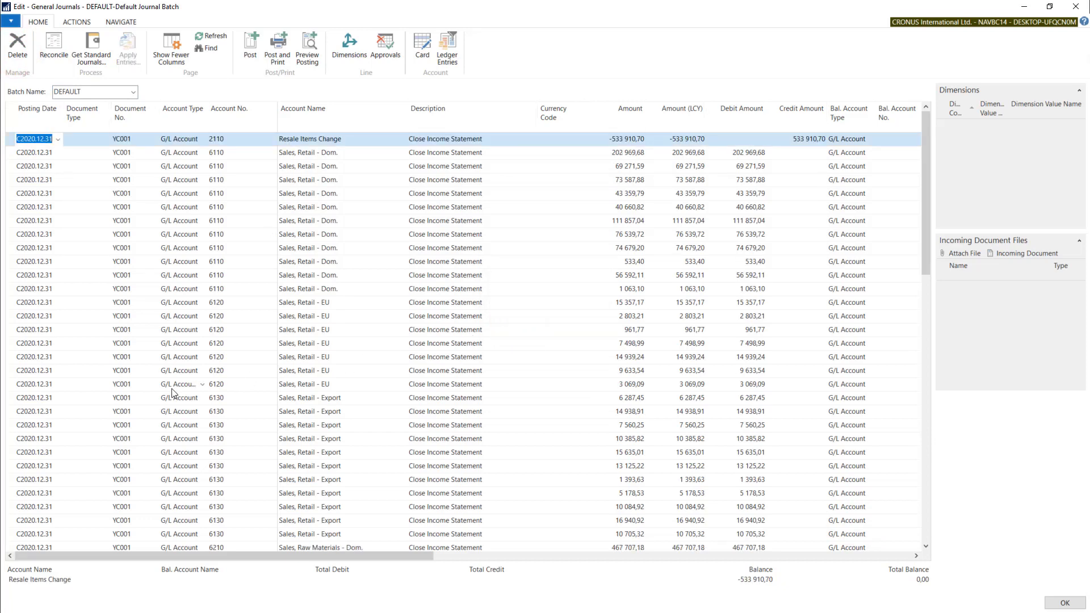
pyautogui.scroll(-10, 172, 391)
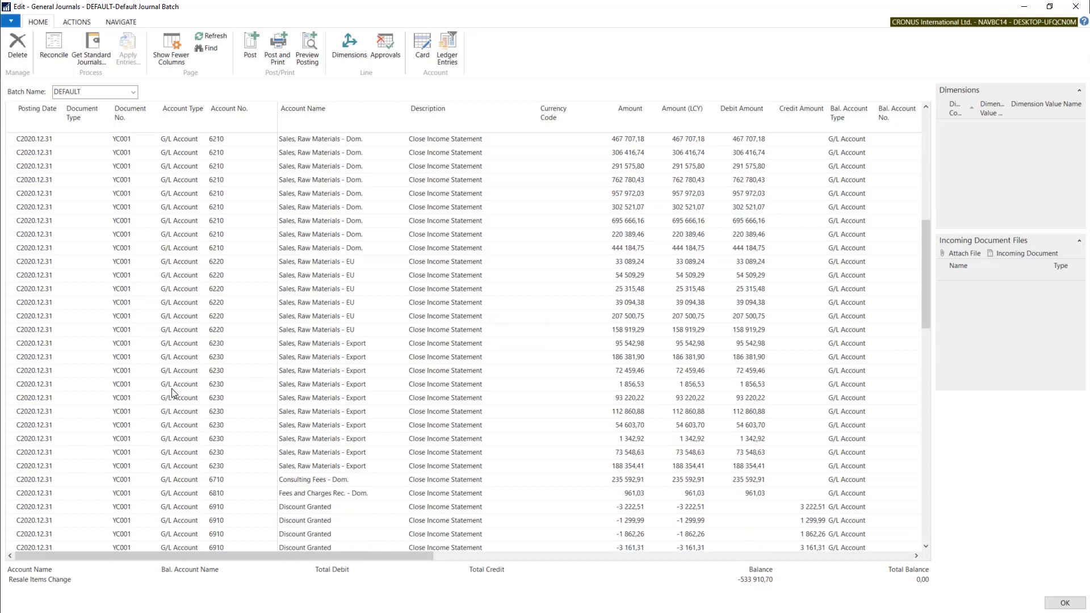
pyautogui.scroll(-3, 172, 392)
pyautogui.scroll(12, 172, 392)
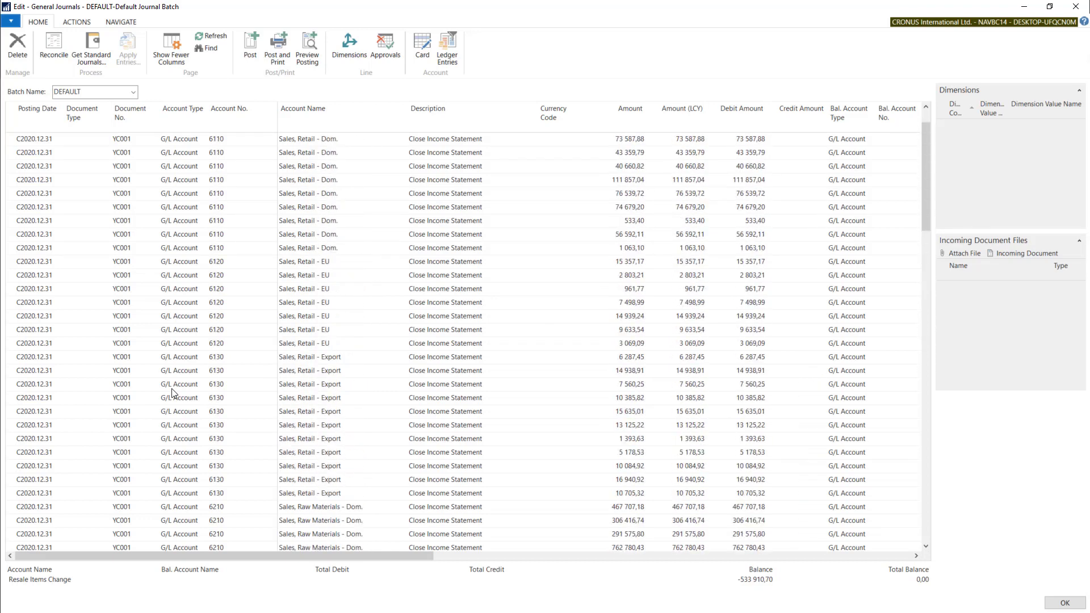
pyautogui.scroll(1, 172, 392)
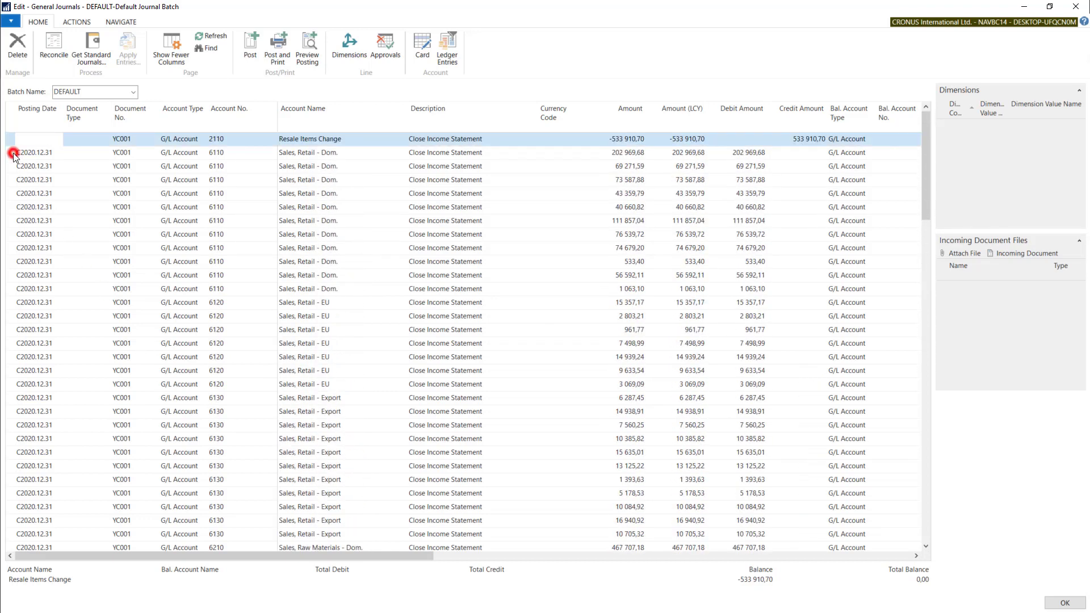
# Select the eleven 6110 Sales, Retail - Dom. lines and scroll right to review their dimension codes.
pyautogui.moveTo(14, 155); pyautogui.dragTo(14, 288)
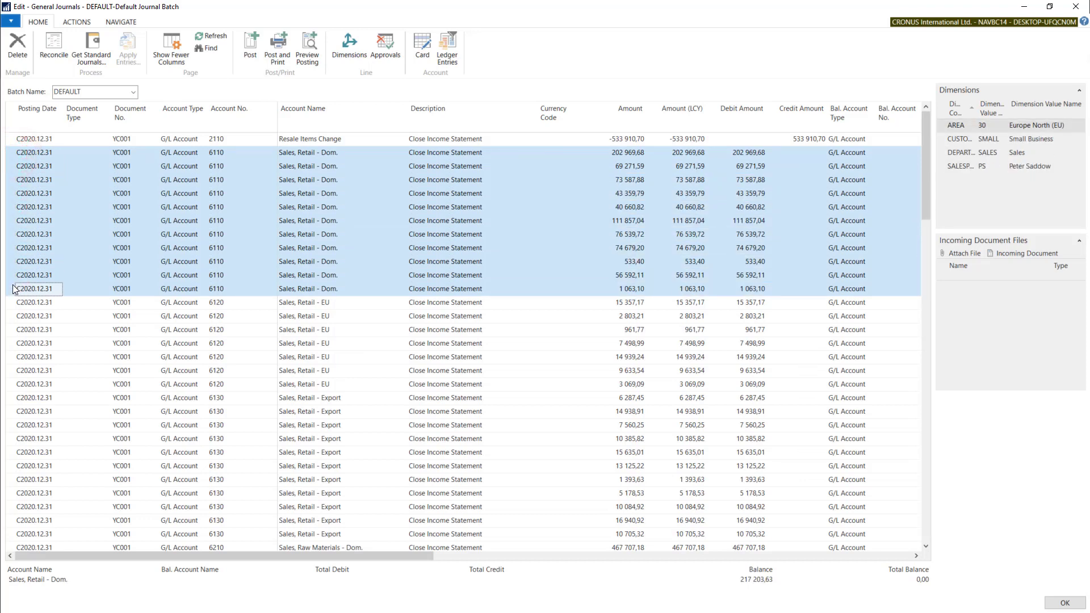
pyautogui.moveTo(363, 555); pyautogui.dragTo(809, 549)
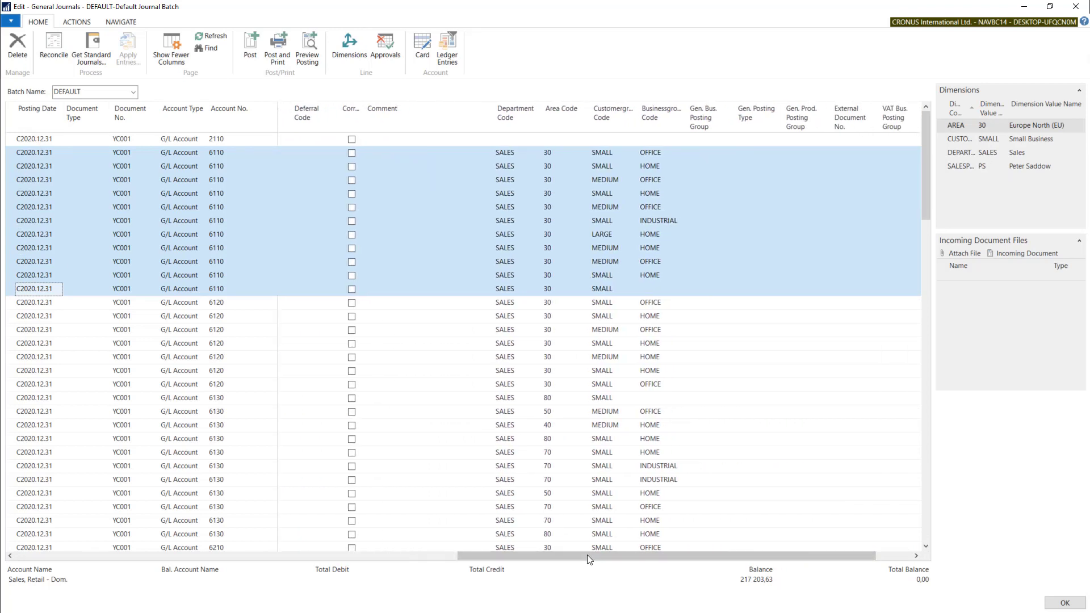
pyautogui.moveTo(587, 555); pyautogui.dragTo(80, 554)
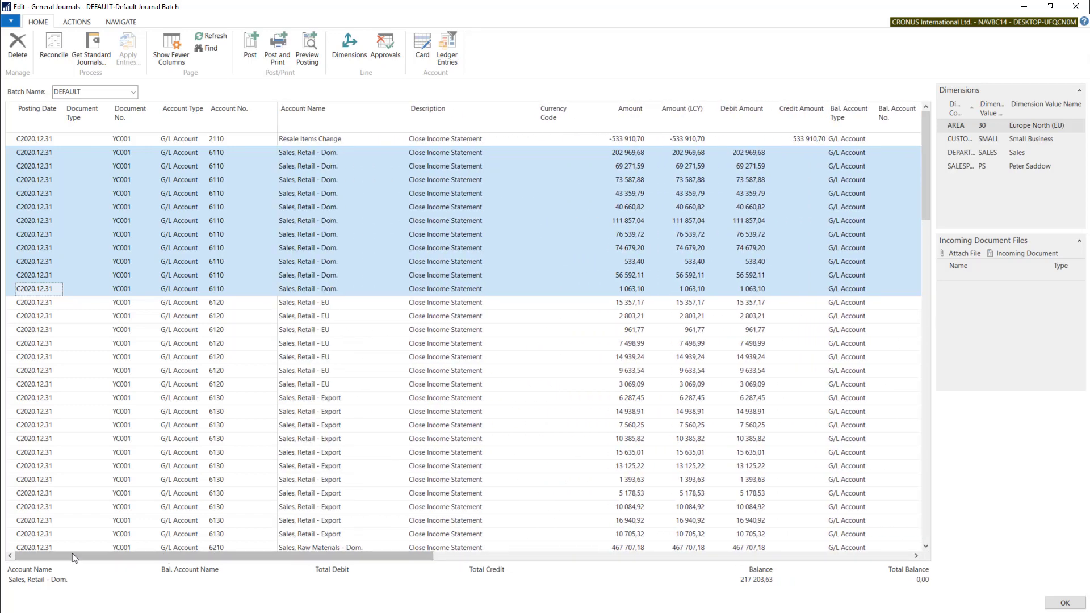